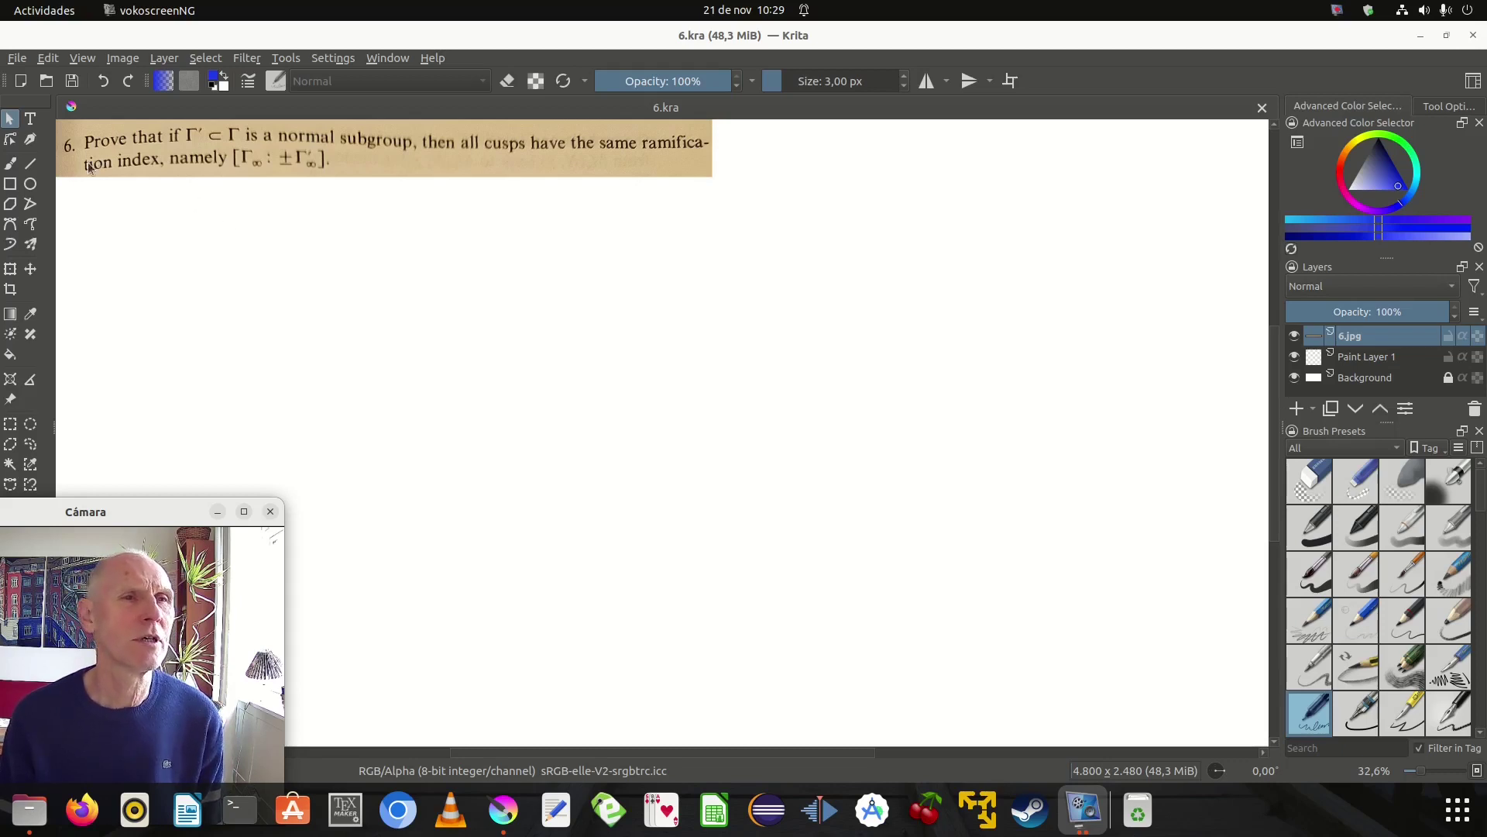
# Select the Freehand Brush tool and set the brush size to 4 px.
pyautogui.click(11, 162)
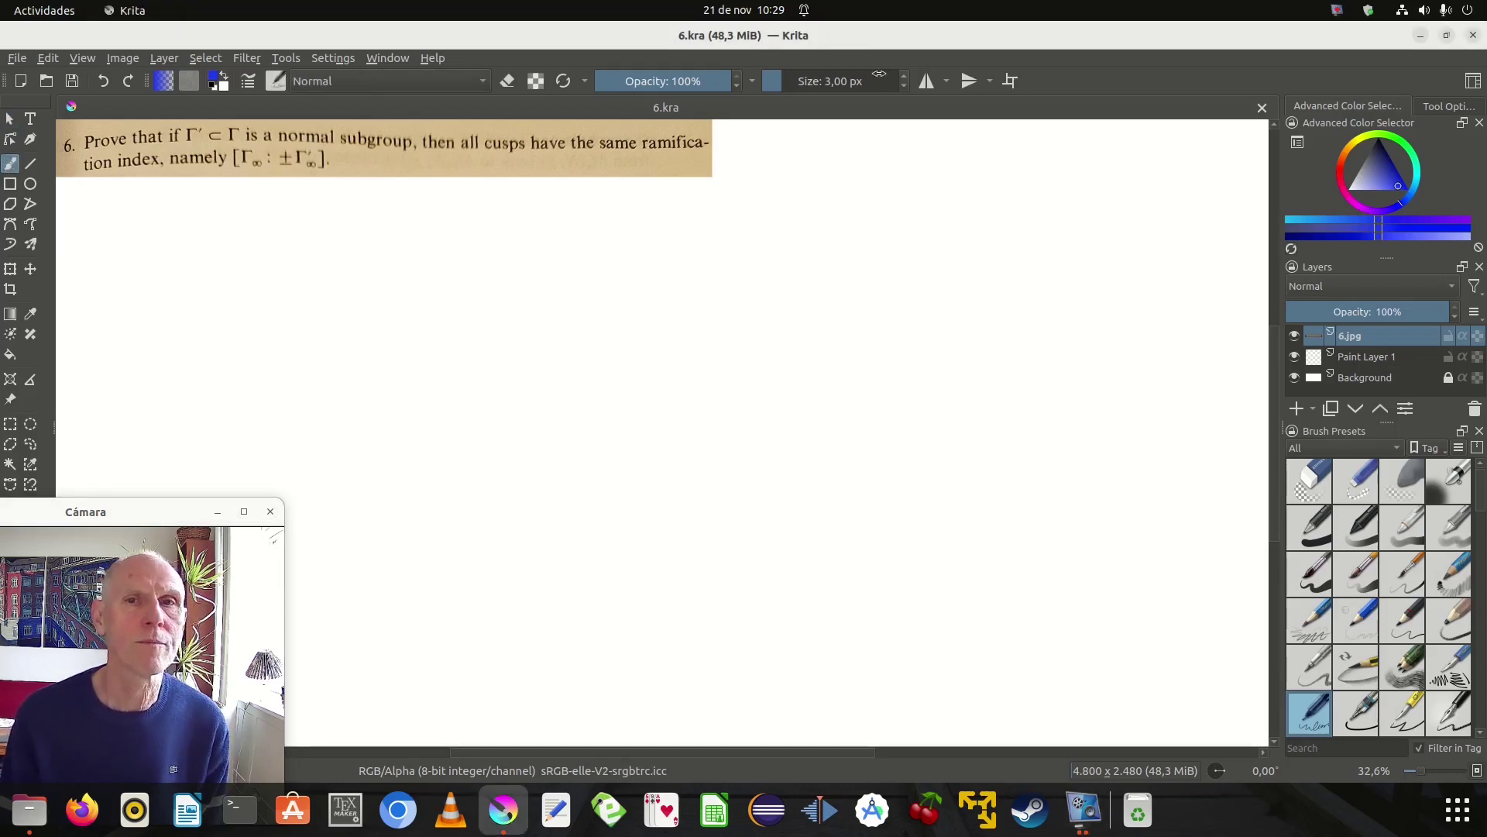
pyautogui.click(904, 77)
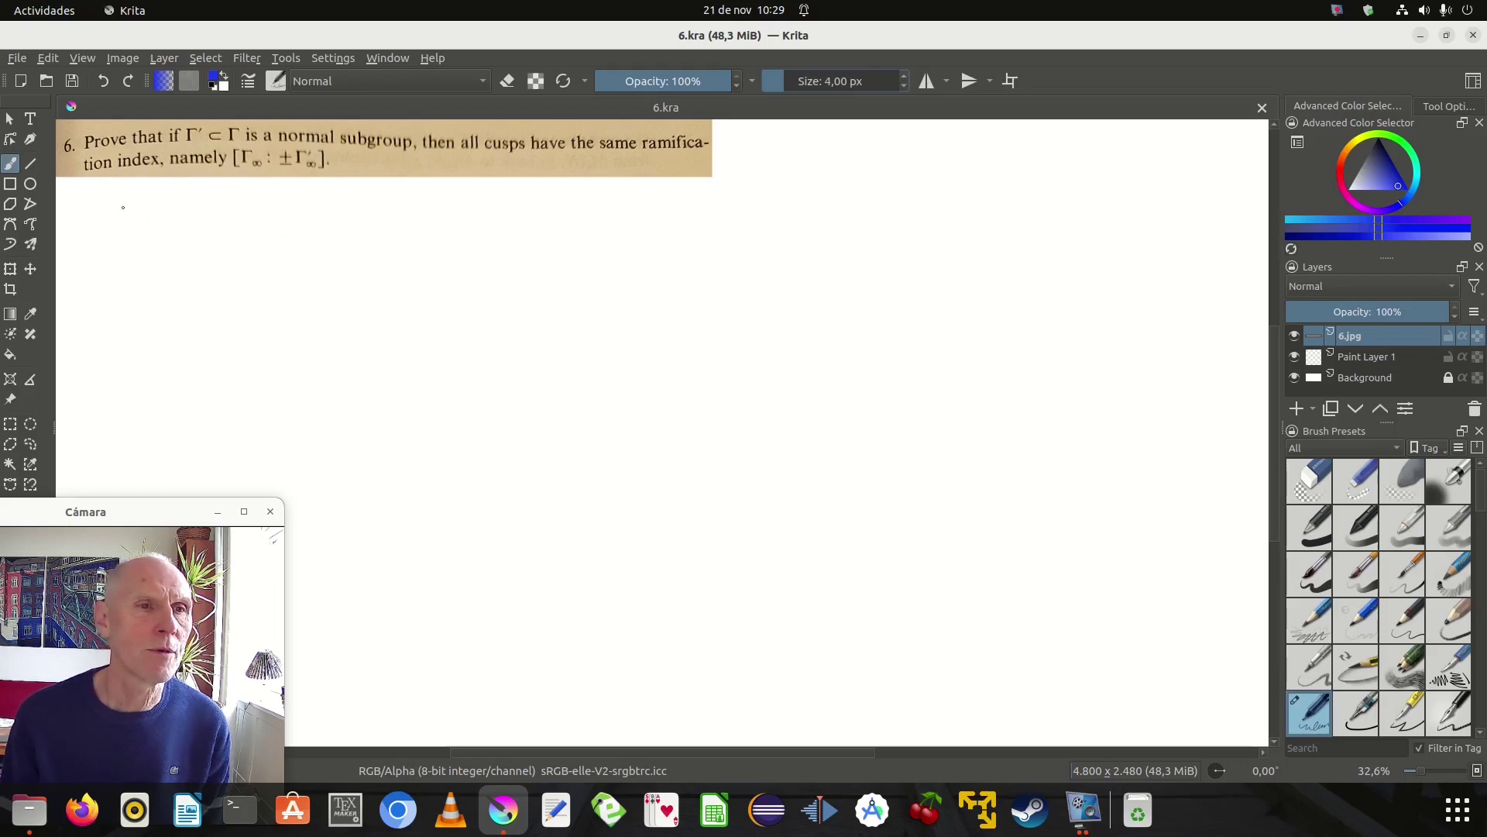
# Write c1,…,cn and, below it, α1,…,αn, undoing a false first stroke.
pyautogui.moveTo(132, 209)
pyautogui.mouseDown()
pyautogui.moveTo(114, 214)
pyautogui.moveTo(134, 217)
pyautogui.mouseUp()
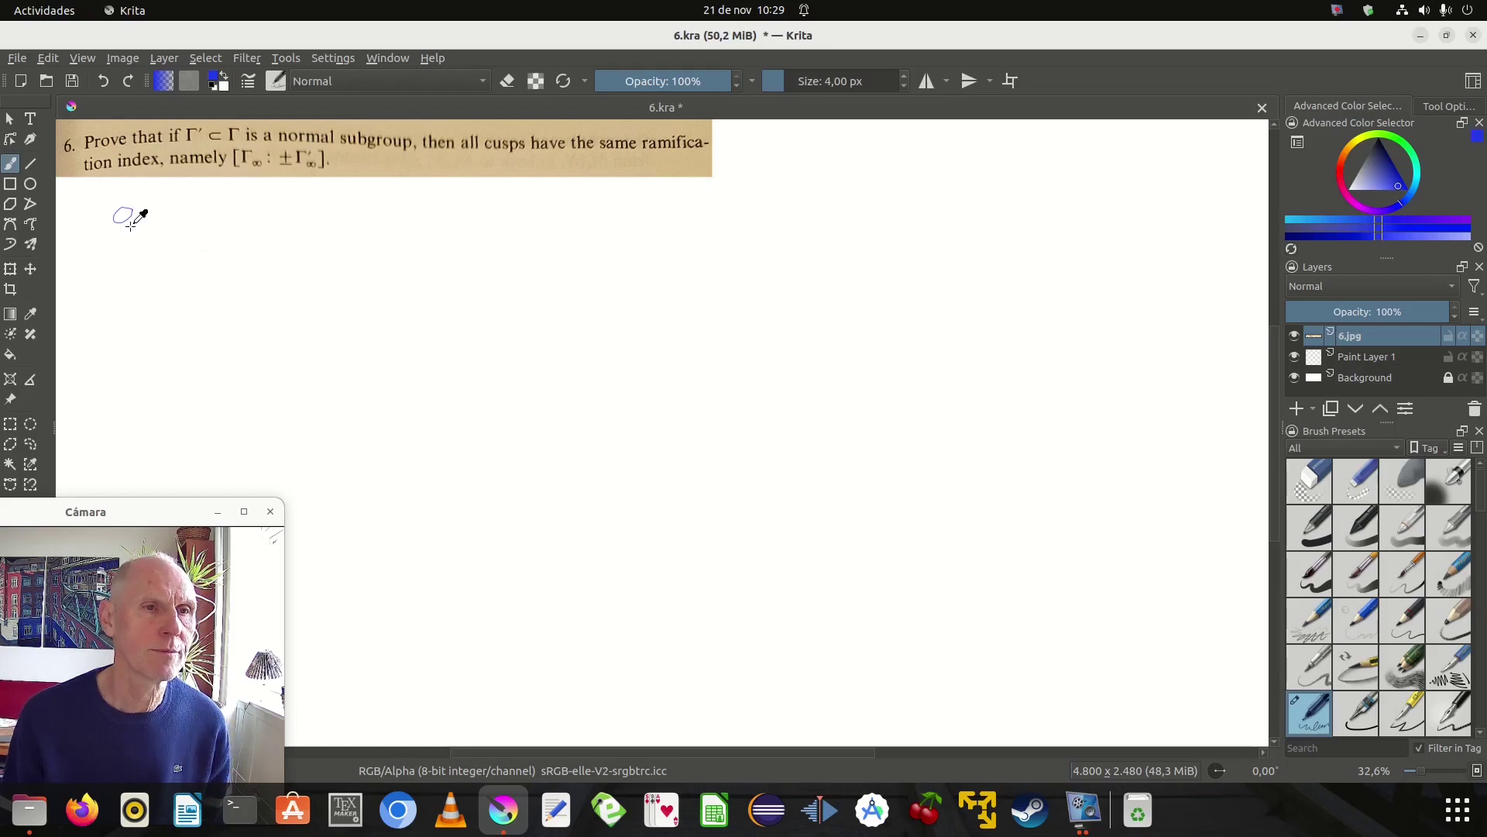
pyautogui.hotkey('ctrl', 'z')
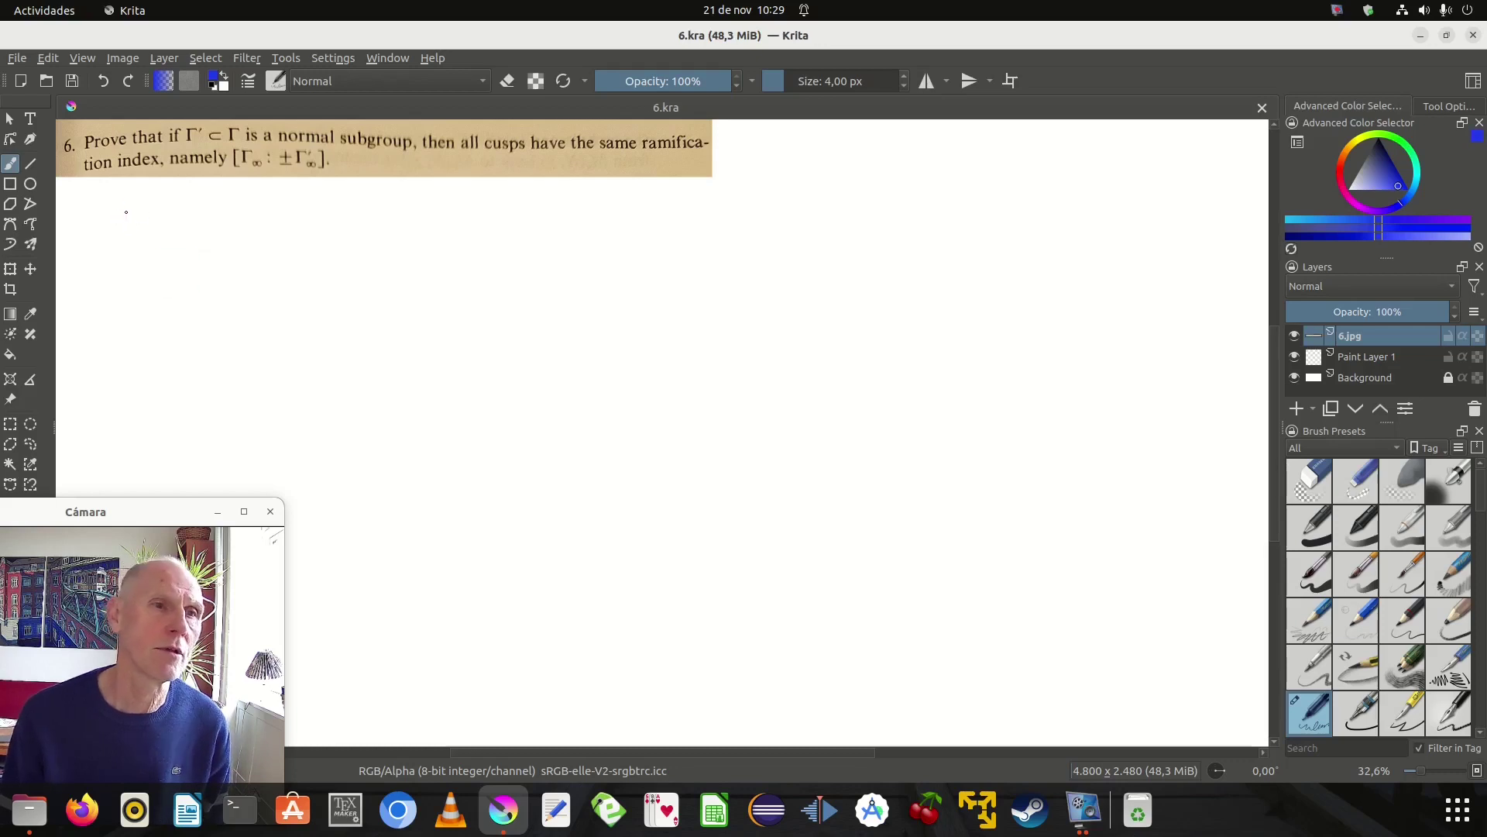
pyautogui.moveTo(127, 214)
pyautogui.mouseDown()
pyautogui.moveTo(130, 235)
pyautogui.moveTo(232, 225)
pyautogui.mouseUp()
pyautogui.click(165, 228)
pyautogui.click(242, 227)
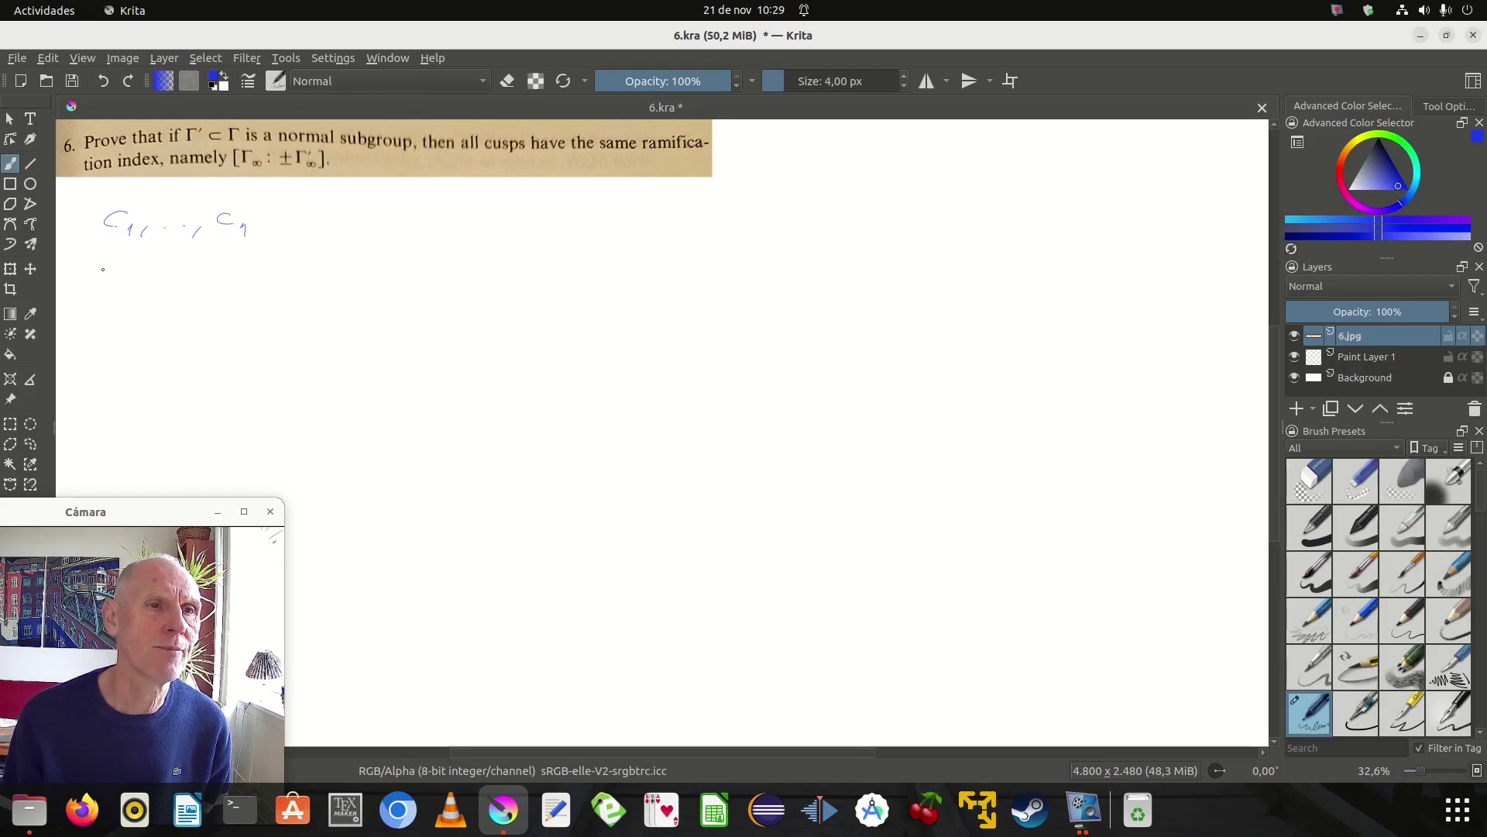
pyautogui.moveTo(117, 264); pyautogui.dragTo(124, 288)
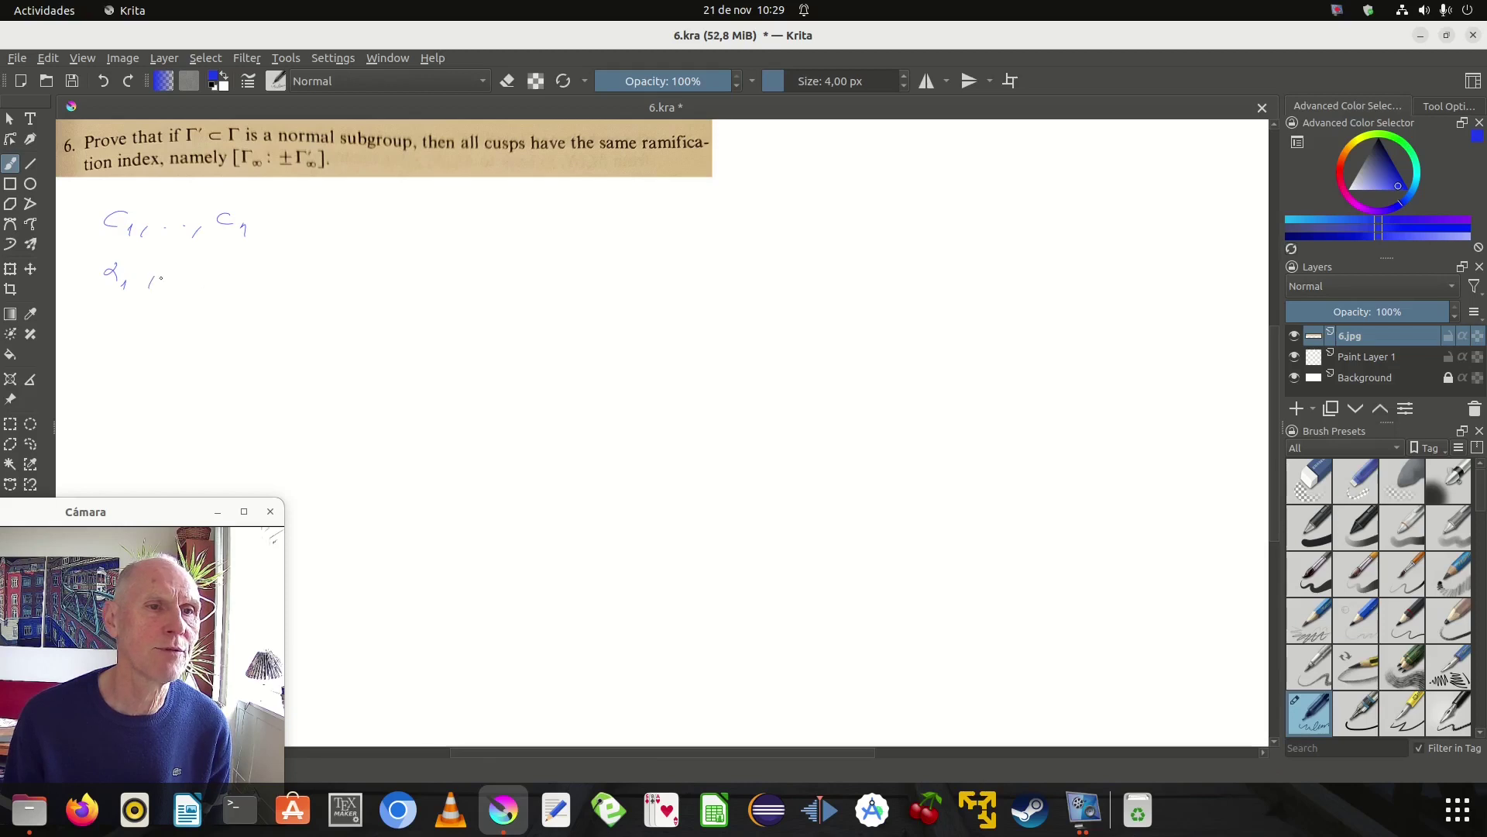
pyautogui.moveTo(237, 266)
pyautogui.mouseDown()
pyautogui.moveTo(247, 254)
pyautogui.moveTo(254, 283)
pyautogui.mouseUp()
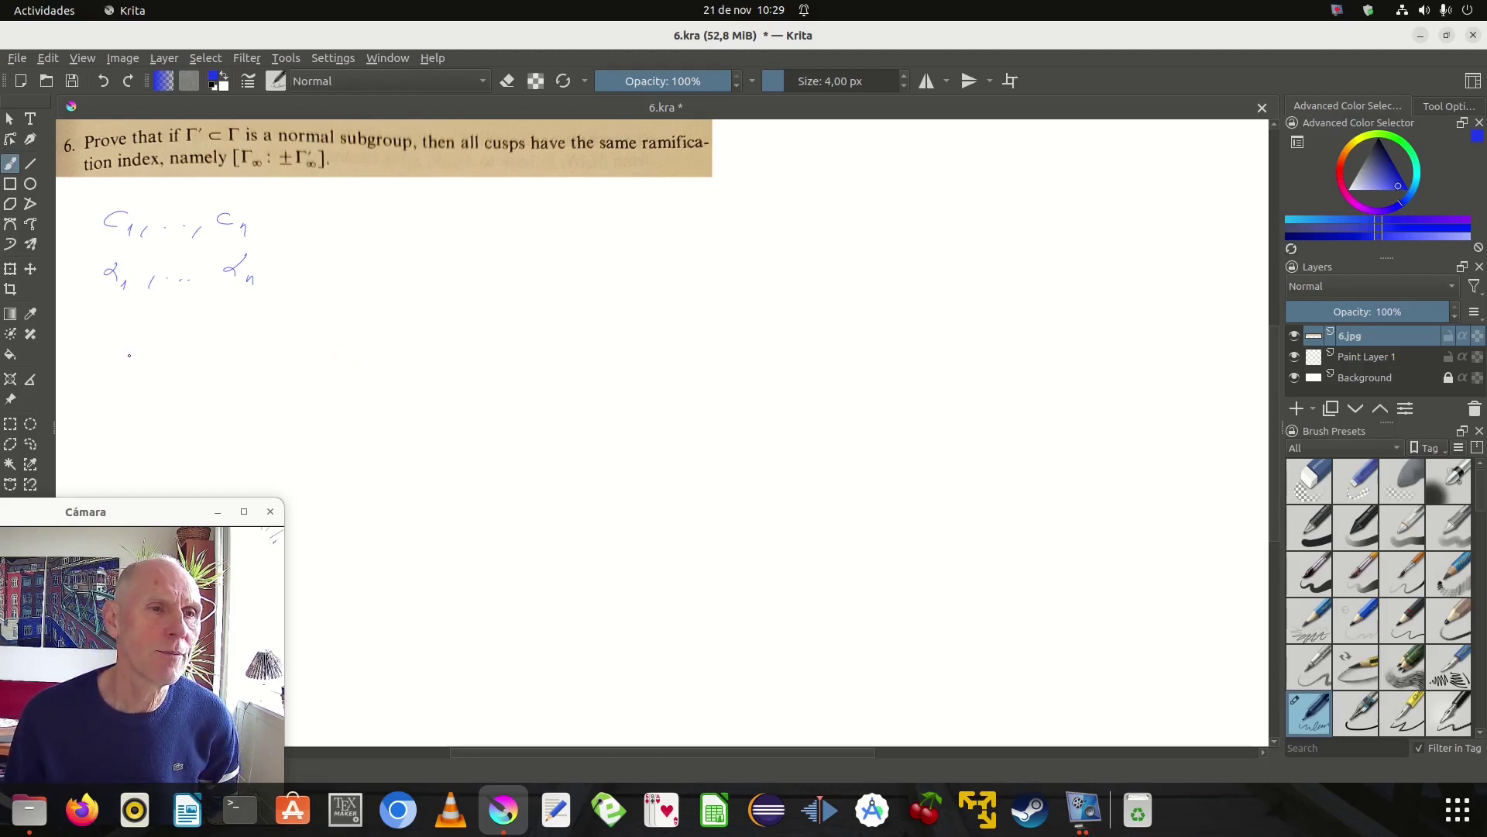
# Write the relation α^i T^h α^j ∈ ±Γ on the next line.
pyautogui.moveTo(120, 345)
pyautogui.mouseDown()
pyautogui.moveTo(128, 356)
pyautogui.moveTo(133, 331)
pyautogui.mouseUp()
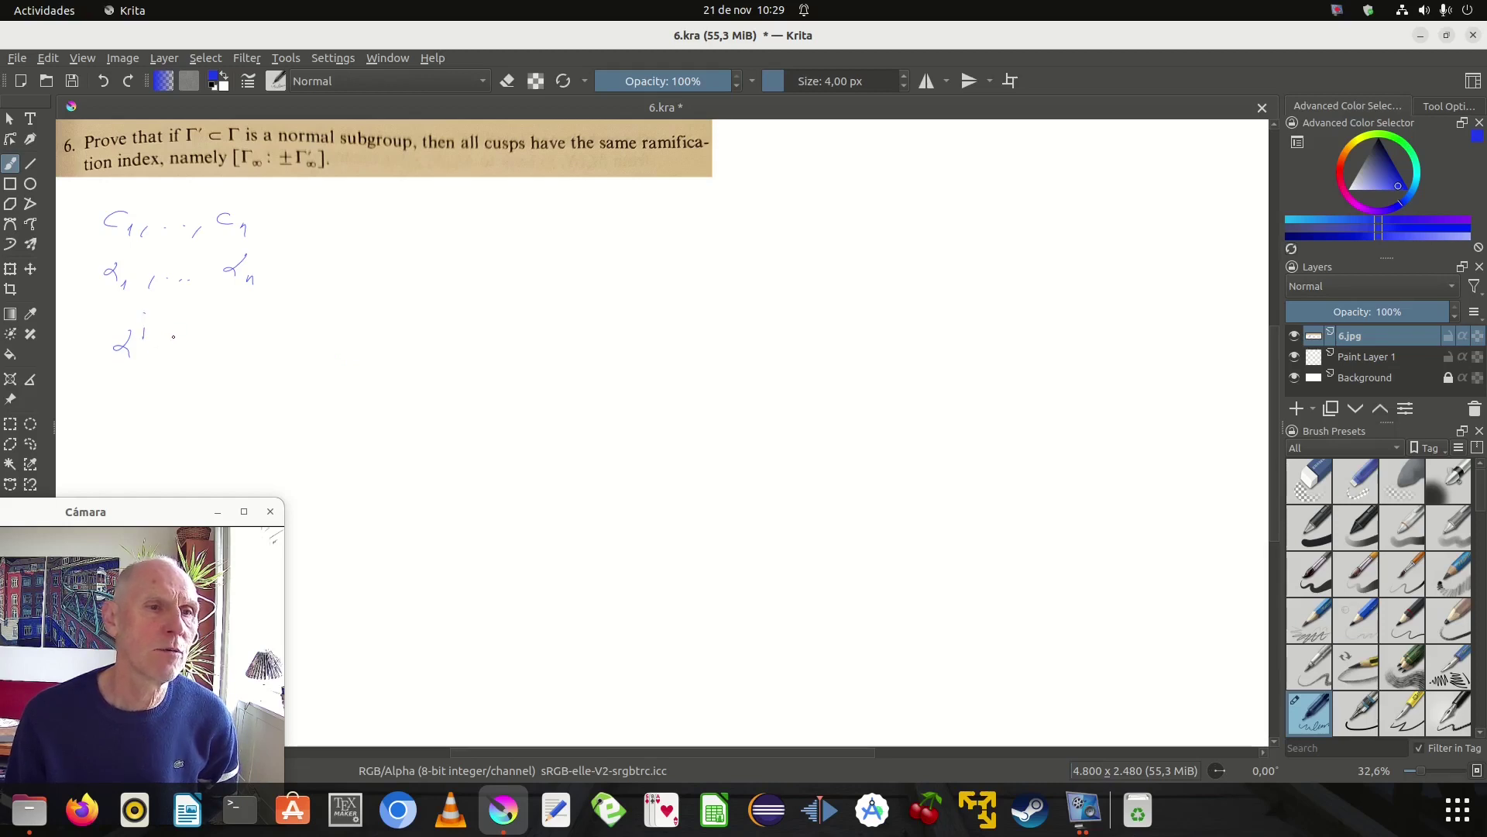
pyautogui.moveTo(177, 330)
pyautogui.mouseDown()
pyautogui.moveTo(177, 354)
pyautogui.moveTo(190, 329)
pyautogui.mouseUp()
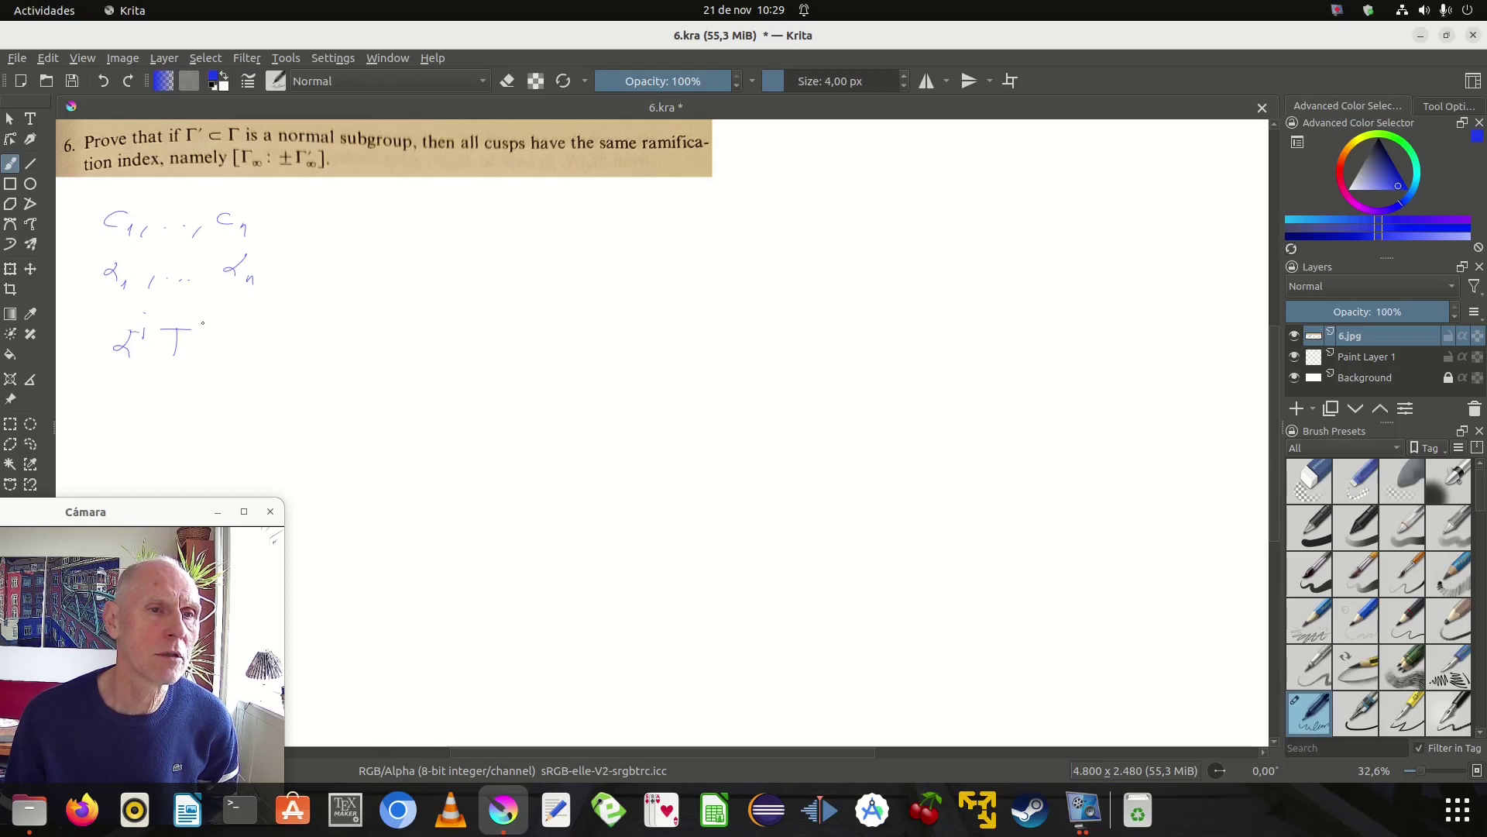
pyautogui.moveTo(225, 339)
pyautogui.mouseDown()
pyautogui.moveTo(212, 347)
pyautogui.moveTo(293, 338)
pyautogui.mouseUp()
pyautogui.click(241, 314)
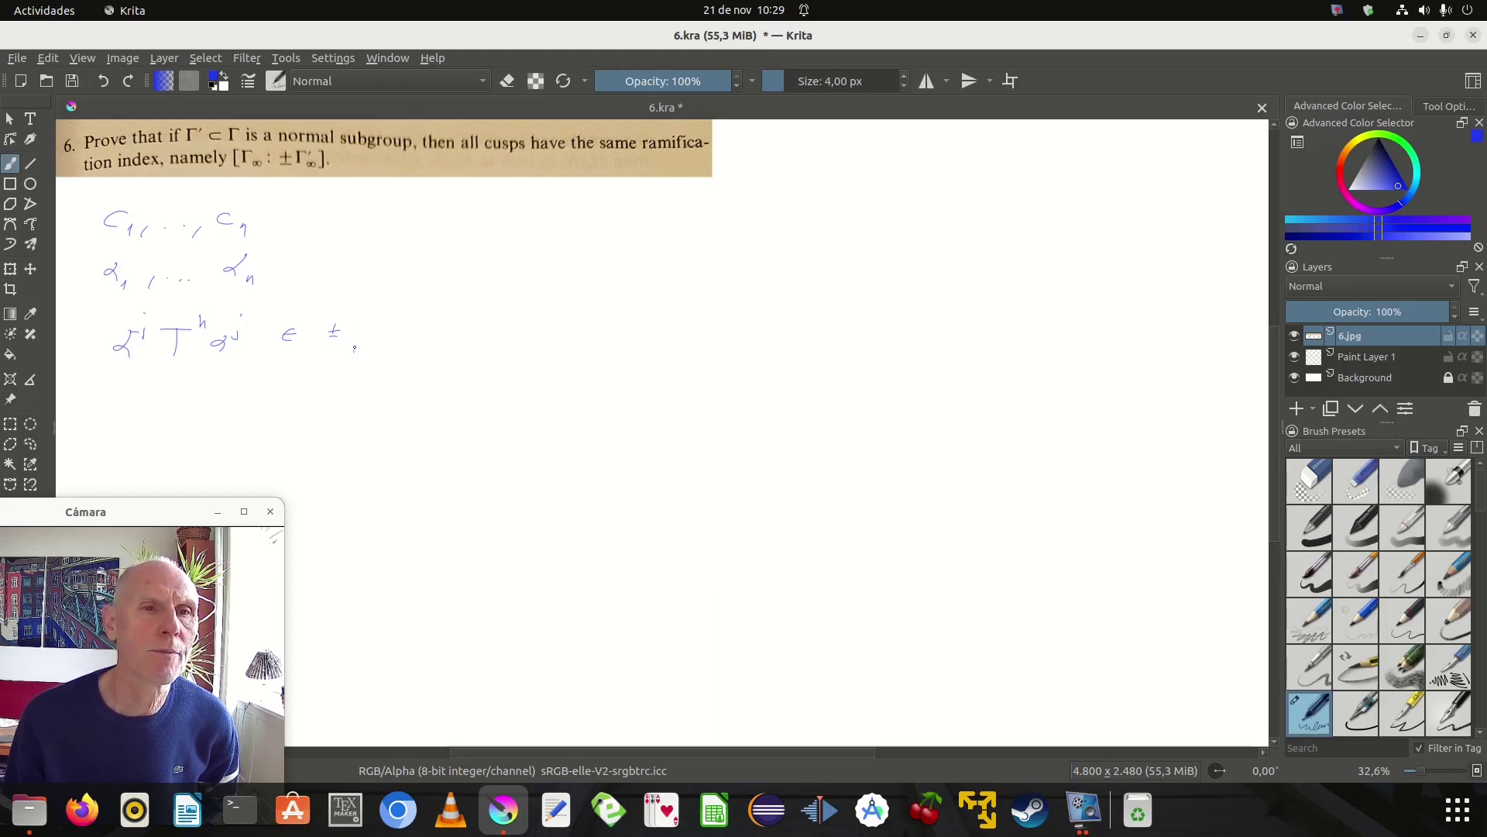
pyautogui.moveTo(355, 339); pyautogui.dragTo(369, 336)
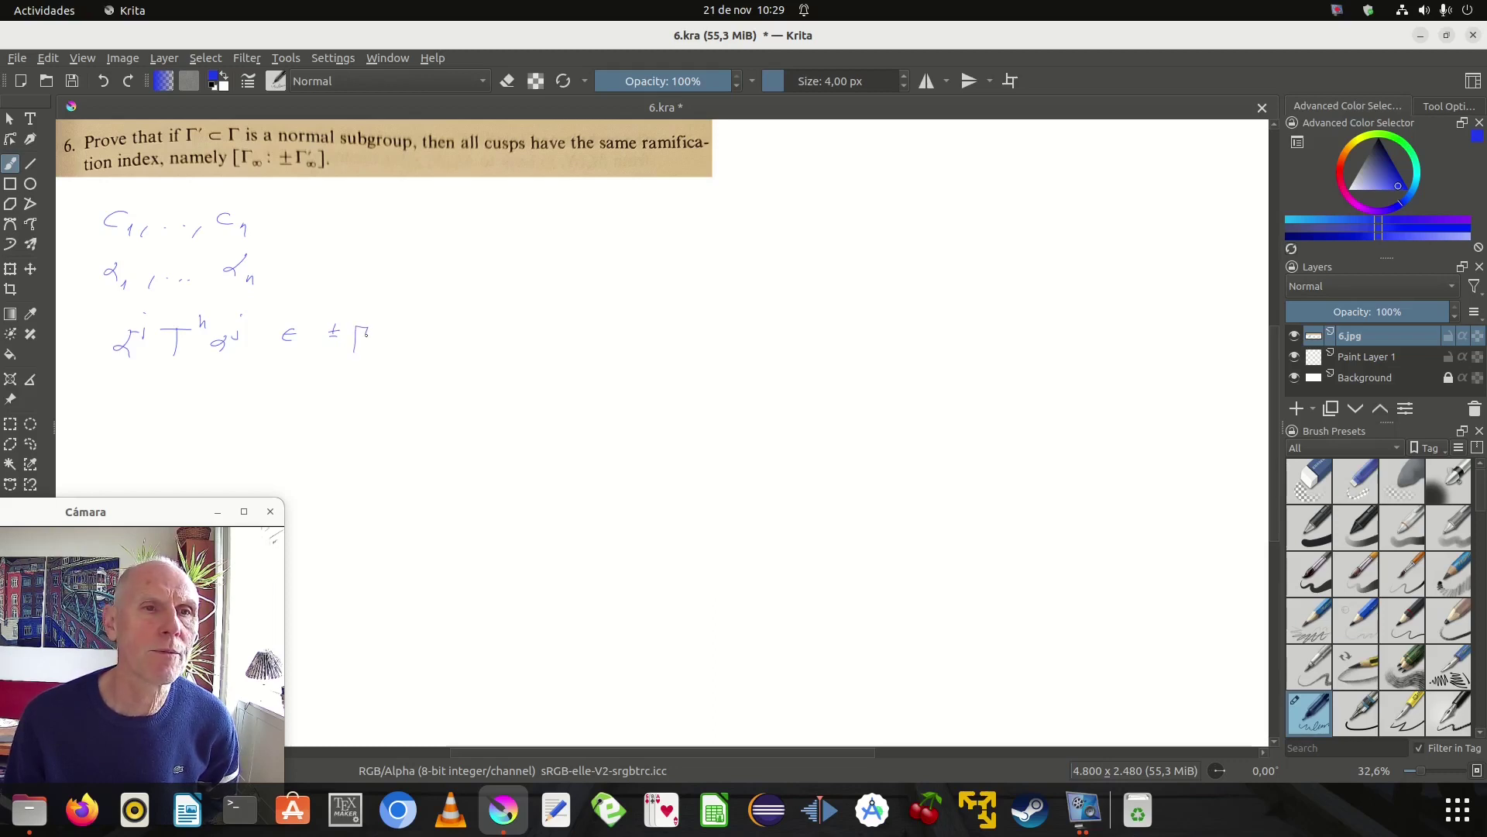
# Change the ink colour and write 'choose j0 with minimal h' under the relation.
pyautogui.click(1380, 144)
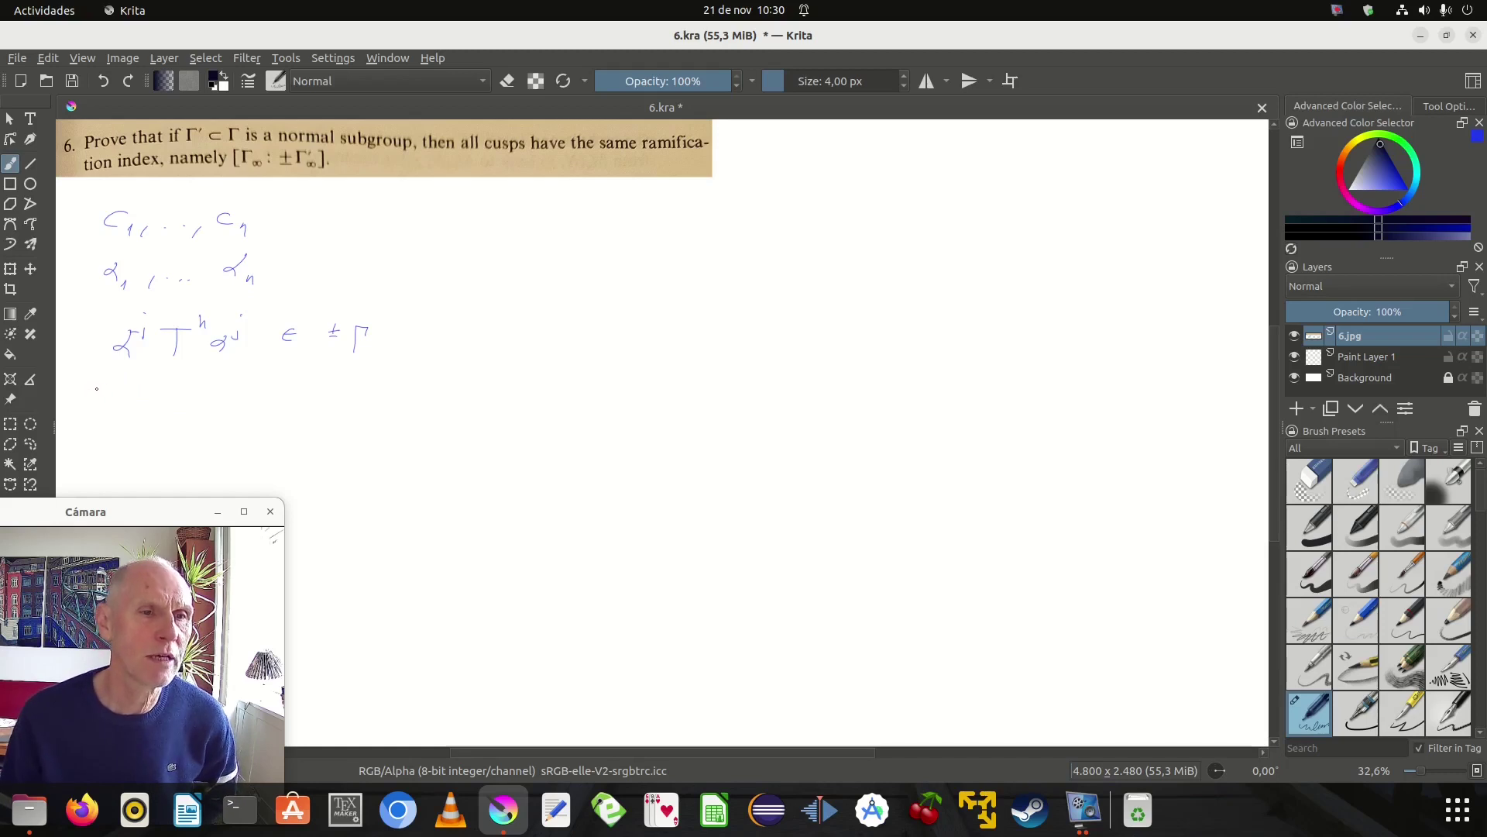
pyautogui.moveTo(102, 390)
pyautogui.mouseDown()
pyautogui.moveTo(191, 407)
pyautogui.moveTo(450, 393)
pyautogui.mouseUp()
pyautogui.click(203, 375)
pyautogui.click(366, 393)
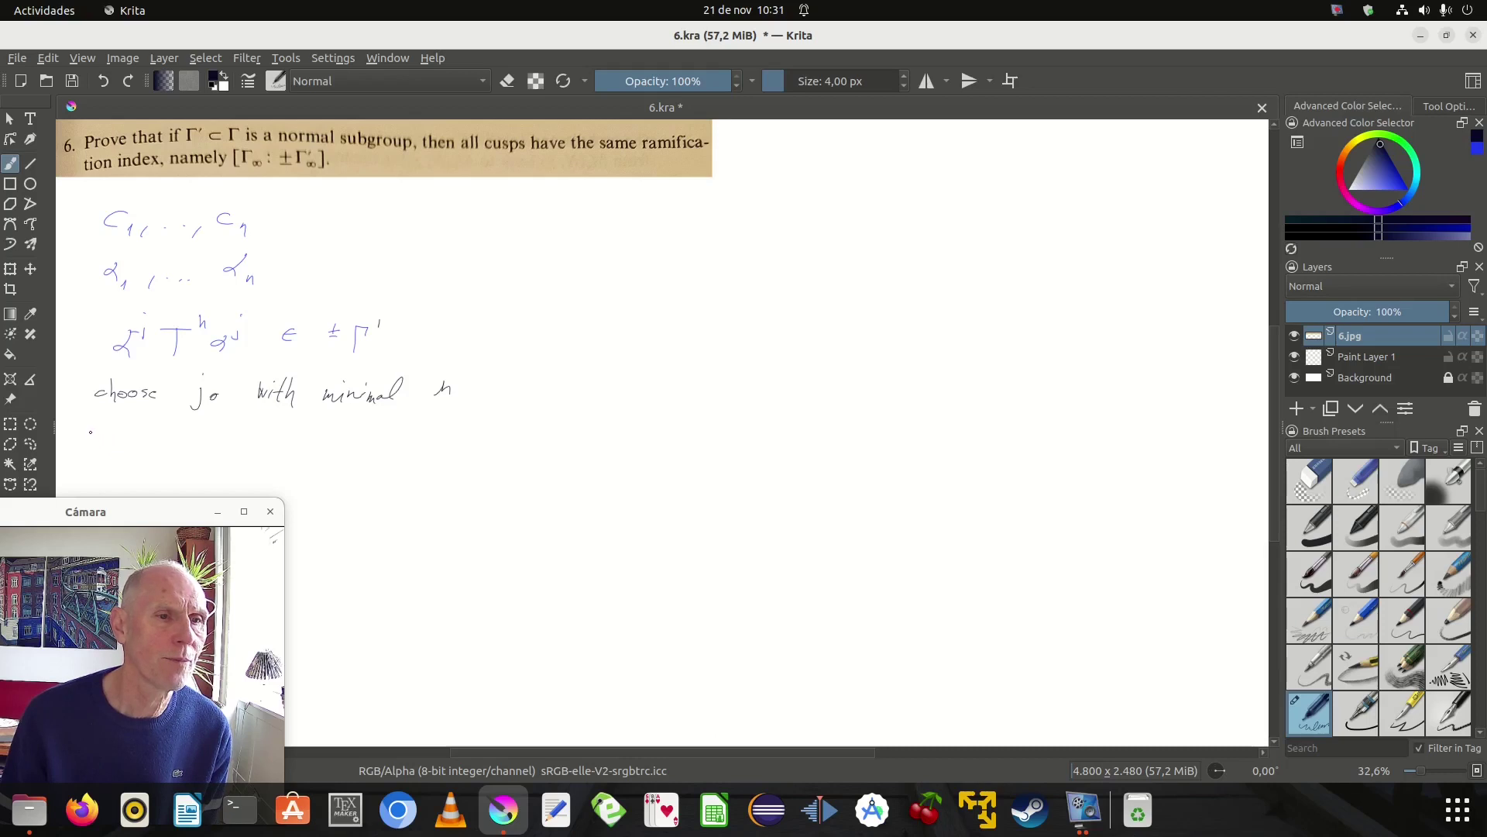
# Write γ^-iγ^j(α^-jT^hα^j)γ^-jγ^i, underlining γ^-iγ^j and the bracketed term.
pyautogui.moveTo(89, 433); pyautogui.dragTo(101, 427)
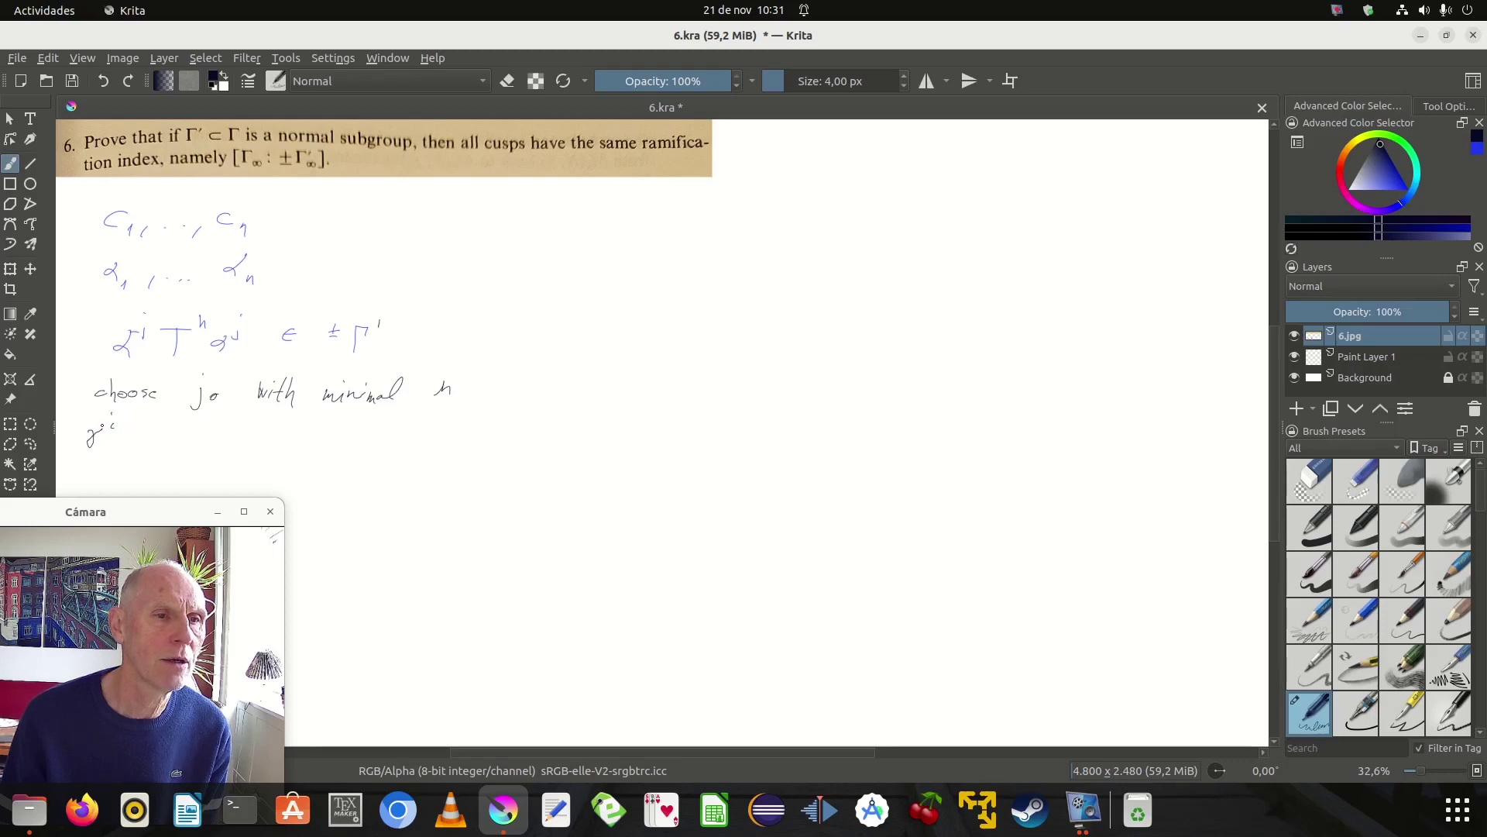
pyautogui.moveTo(121, 433); pyautogui.dragTo(135, 430)
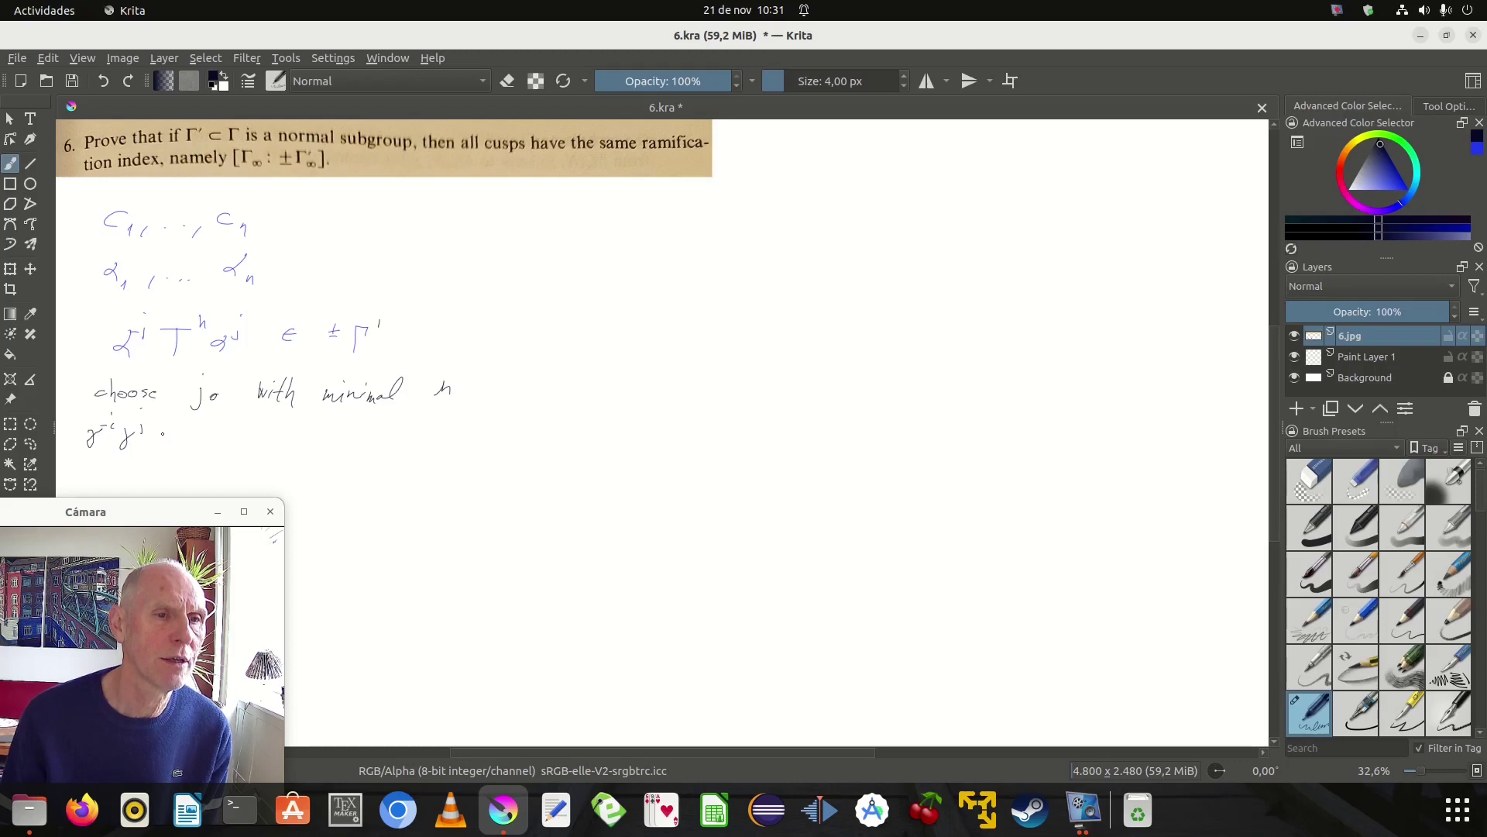
pyautogui.moveTo(172, 416)
pyautogui.mouseDown()
pyautogui.moveTo(168, 445)
pyautogui.moveTo(244, 421)
pyautogui.moveTo(292, 456)
pyautogui.mouseUp()
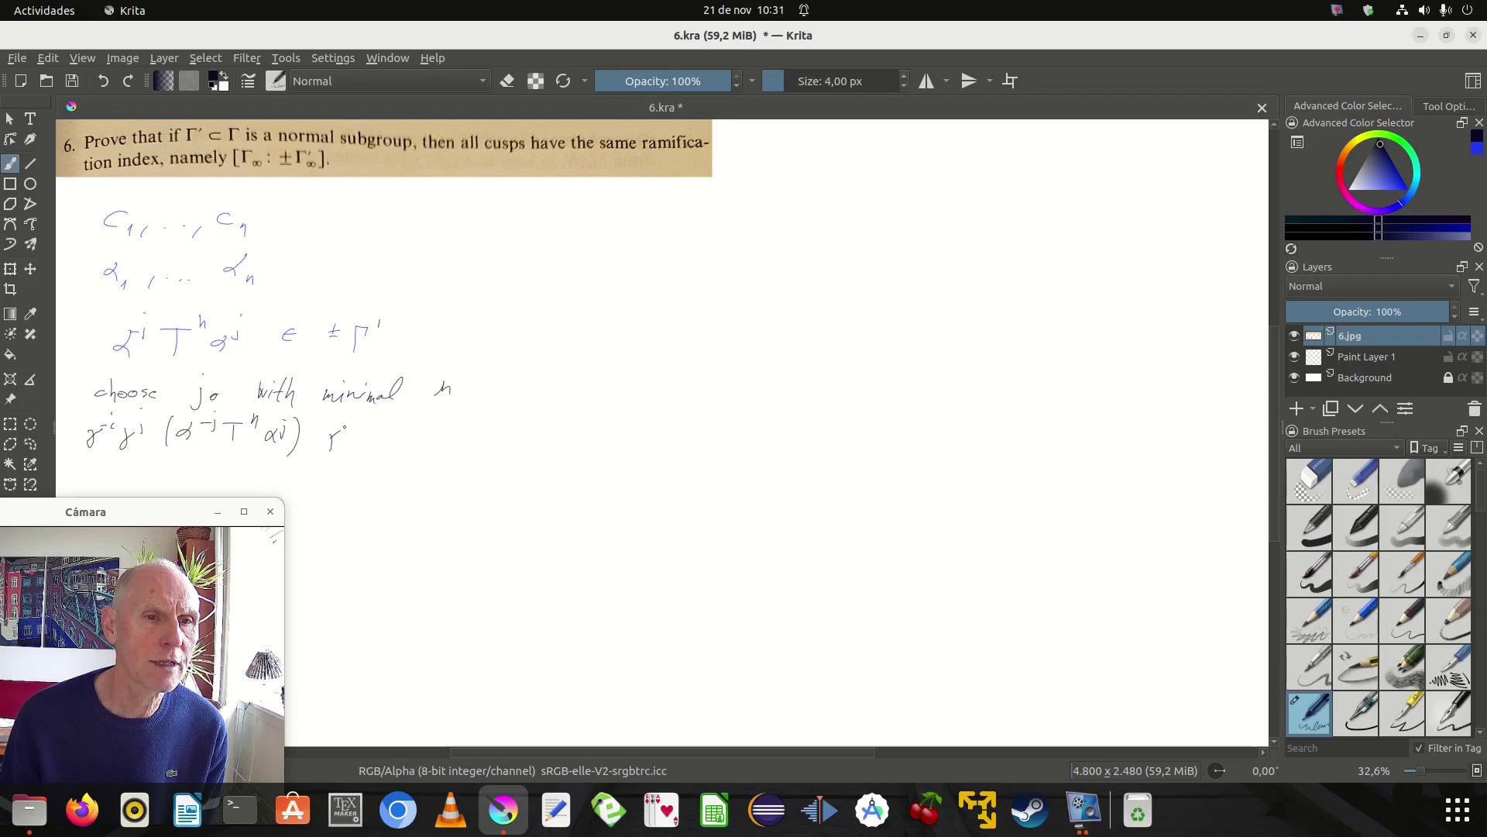
pyautogui.moveTo(373, 431)
pyautogui.mouseDown()
pyautogui.moveTo(377, 454)
pyautogui.moveTo(400, 423)
pyautogui.moveTo(446, 444)
pyautogui.mouseUp()
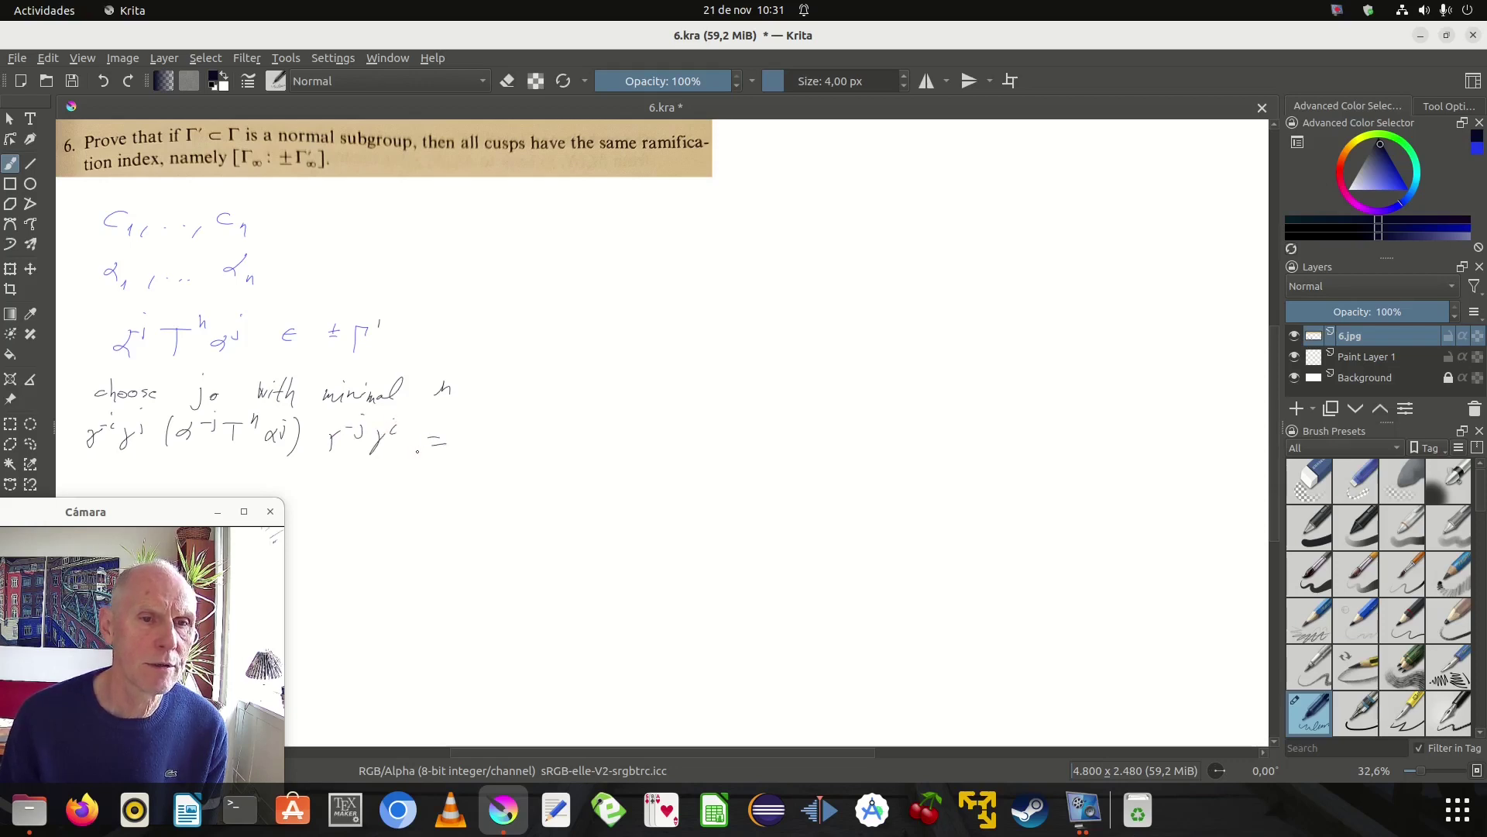
pyautogui.moveTo(123, 458); pyautogui.dragTo(178, 458)
pyautogui.moveTo(275, 458); pyautogui.dragTo(317, 459)
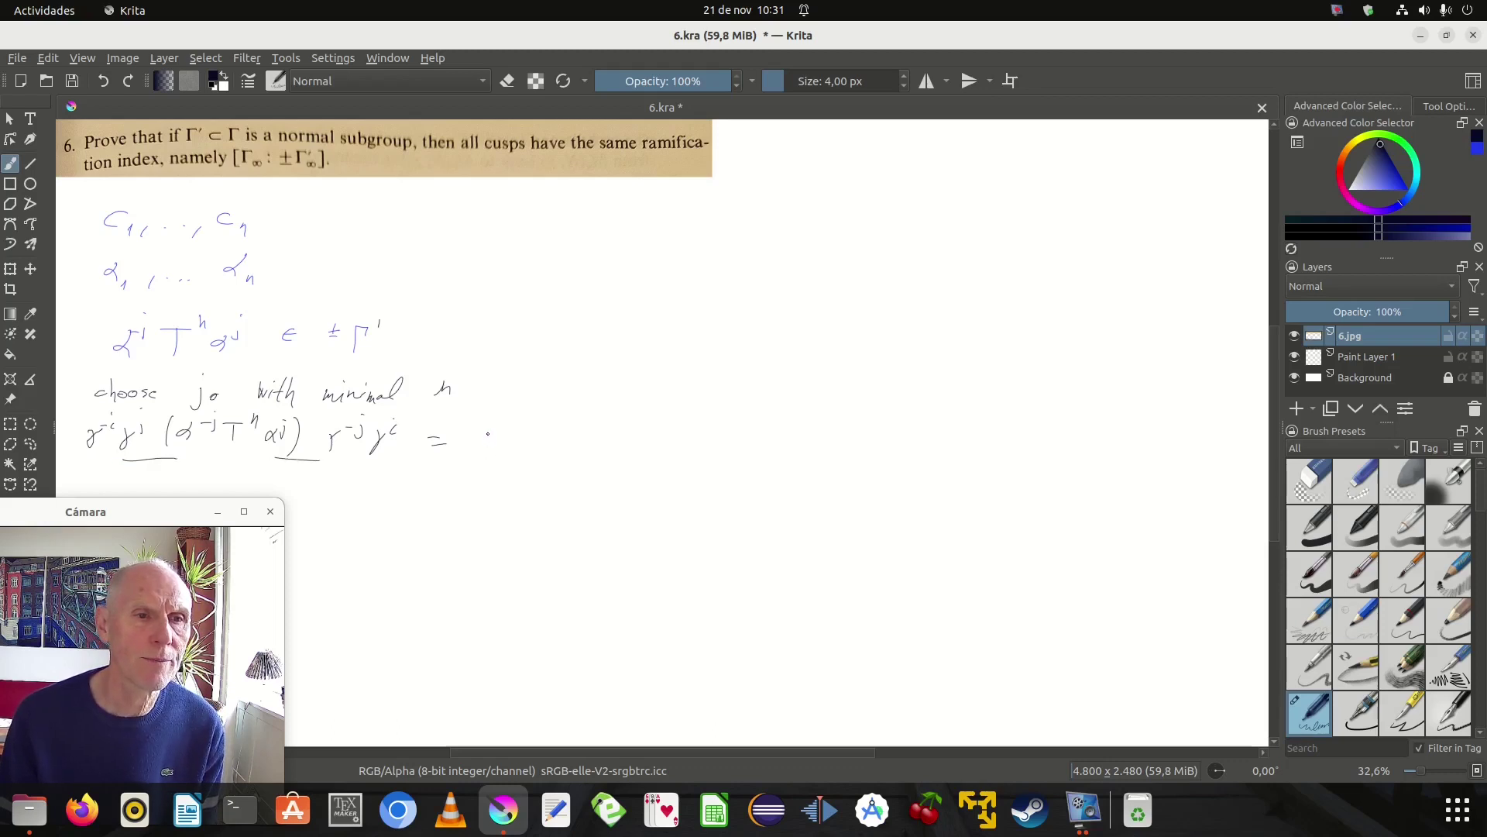
# Continue with = γ^-iT^hγ^i ∈ ±(γ^-jγ^i)^-1Γ'(γ^-jγ^i), undoing one stray stroke.
pyautogui.moveTo(482, 438); pyautogui.dragTo(522, 436)
pyautogui.moveTo(533, 429)
pyautogui.mouseDown()
pyautogui.moveTo(559, 450)
pyautogui.moveTo(585, 426)
pyautogui.mouseUp()
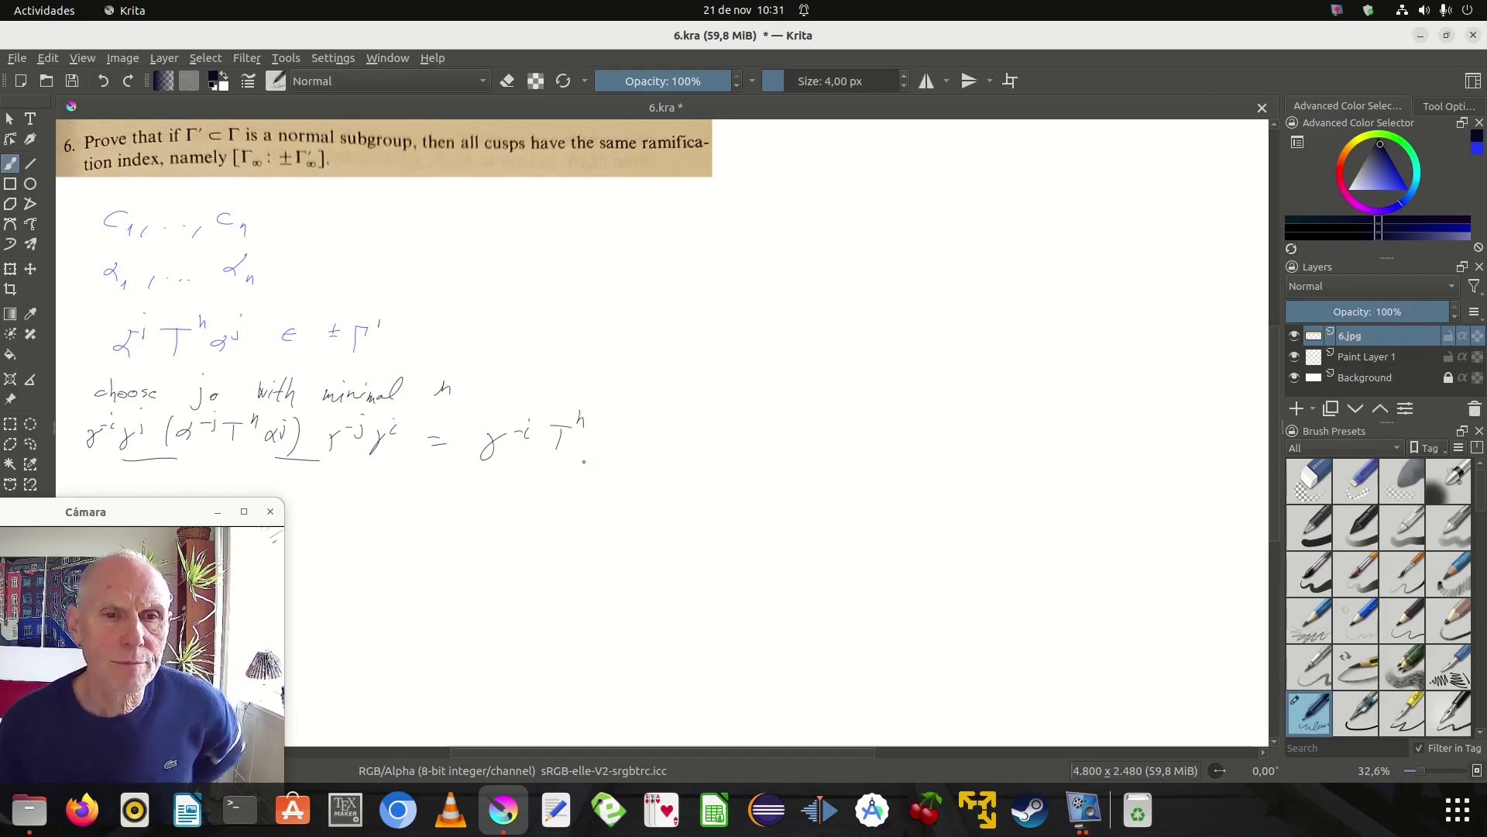
pyautogui.moveTo(594, 442)
pyautogui.mouseDown()
pyautogui.moveTo(597, 461)
pyautogui.moveTo(608, 438)
pyautogui.mouseUp()
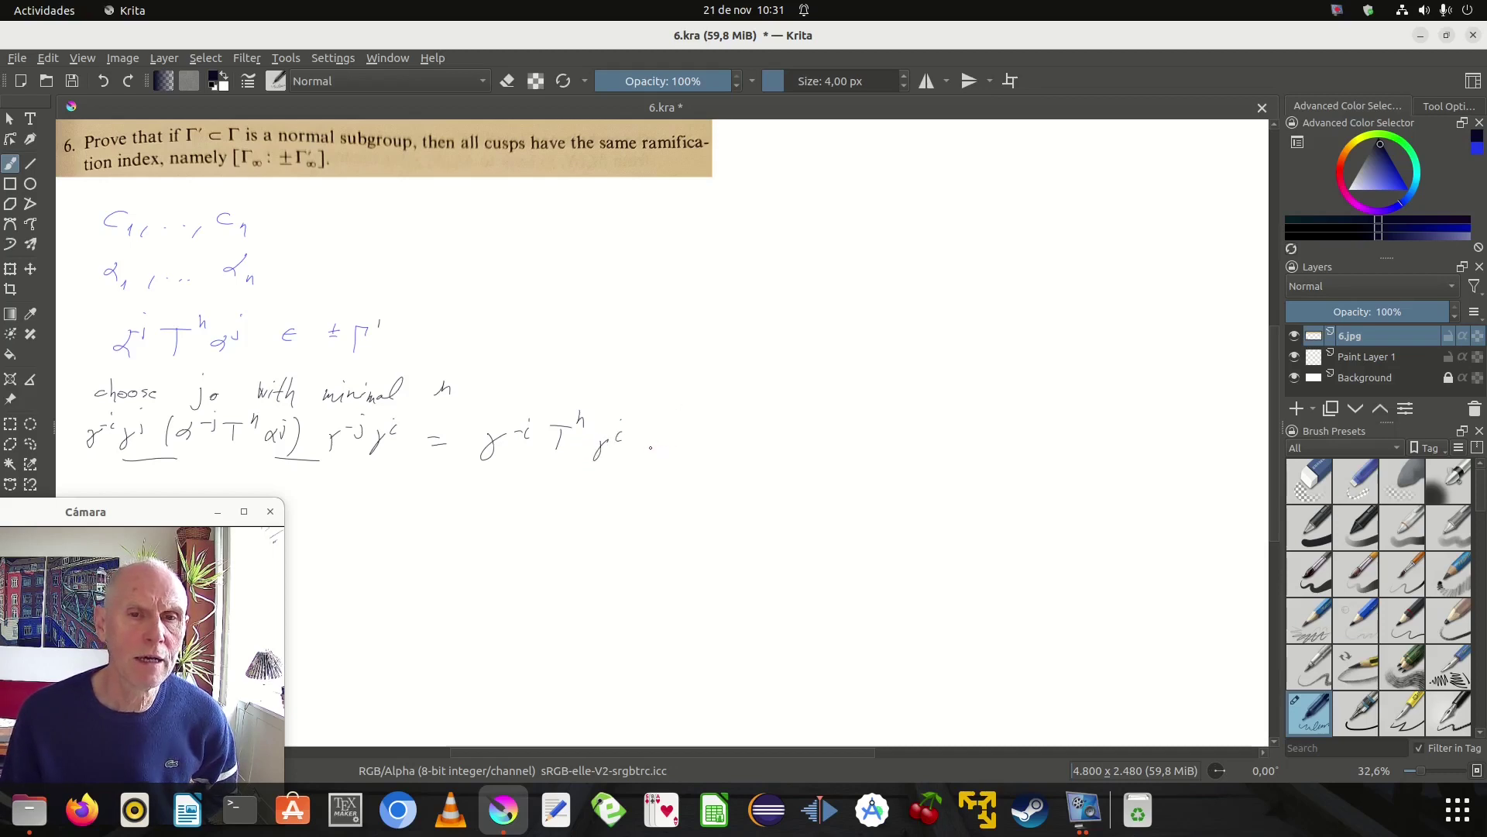
pyautogui.moveTo(659, 436); pyautogui.dragTo(678, 432)
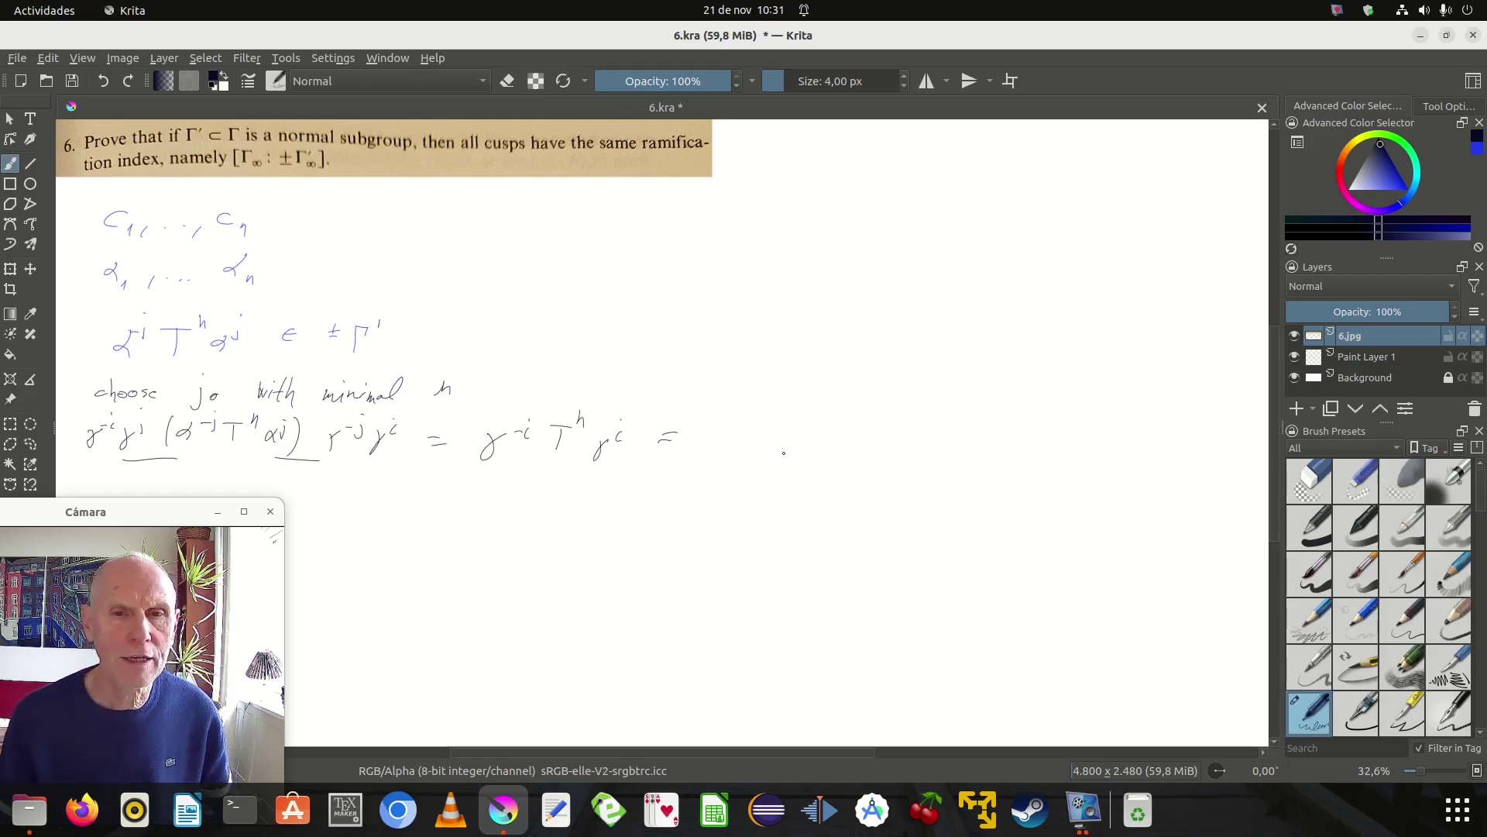
pyautogui.hotkey('ctrl', 'z')
pyautogui.moveTo(670, 432)
pyautogui.mouseDown()
pyautogui.moveTo(671, 452)
pyautogui.moveTo(711, 440)
pyautogui.mouseUp()
pyautogui.moveTo(704, 435); pyautogui.dragTo(718, 435)
pyautogui.moveTo(704, 443); pyautogui.dragTo(747, 448)
pyautogui.moveTo(756, 431); pyautogui.dragTo(767, 448)
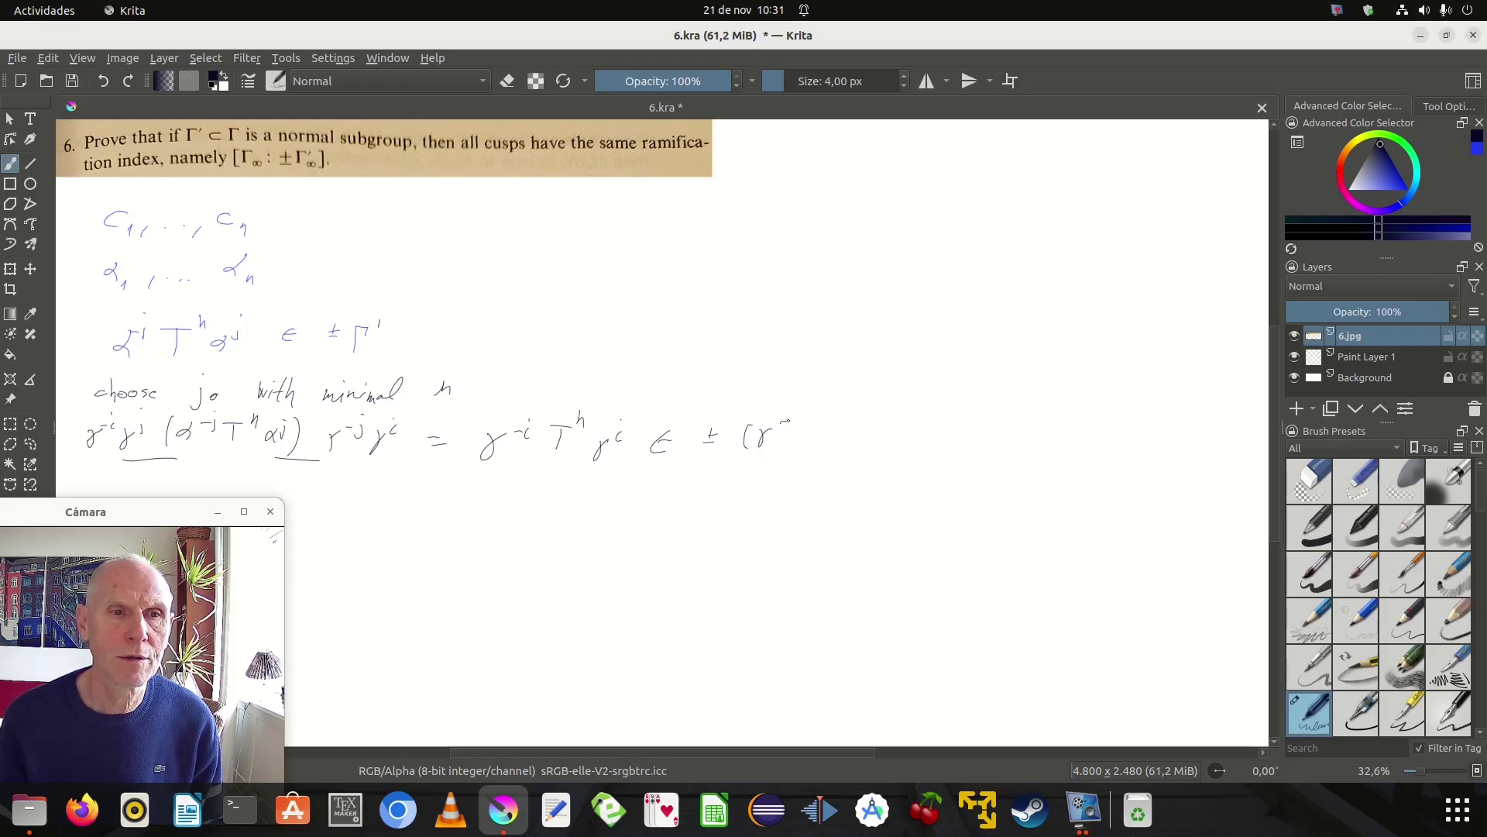
pyautogui.moveTo(794, 429)
pyautogui.mouseDown()
pyautogui.moveTo(800, 452)
pyautogui.moveTo(856, 409)
pyautogui.moveTo(912, 447)
pyautogui.moveTo(938, 435)
pyautogui.mouseUp()
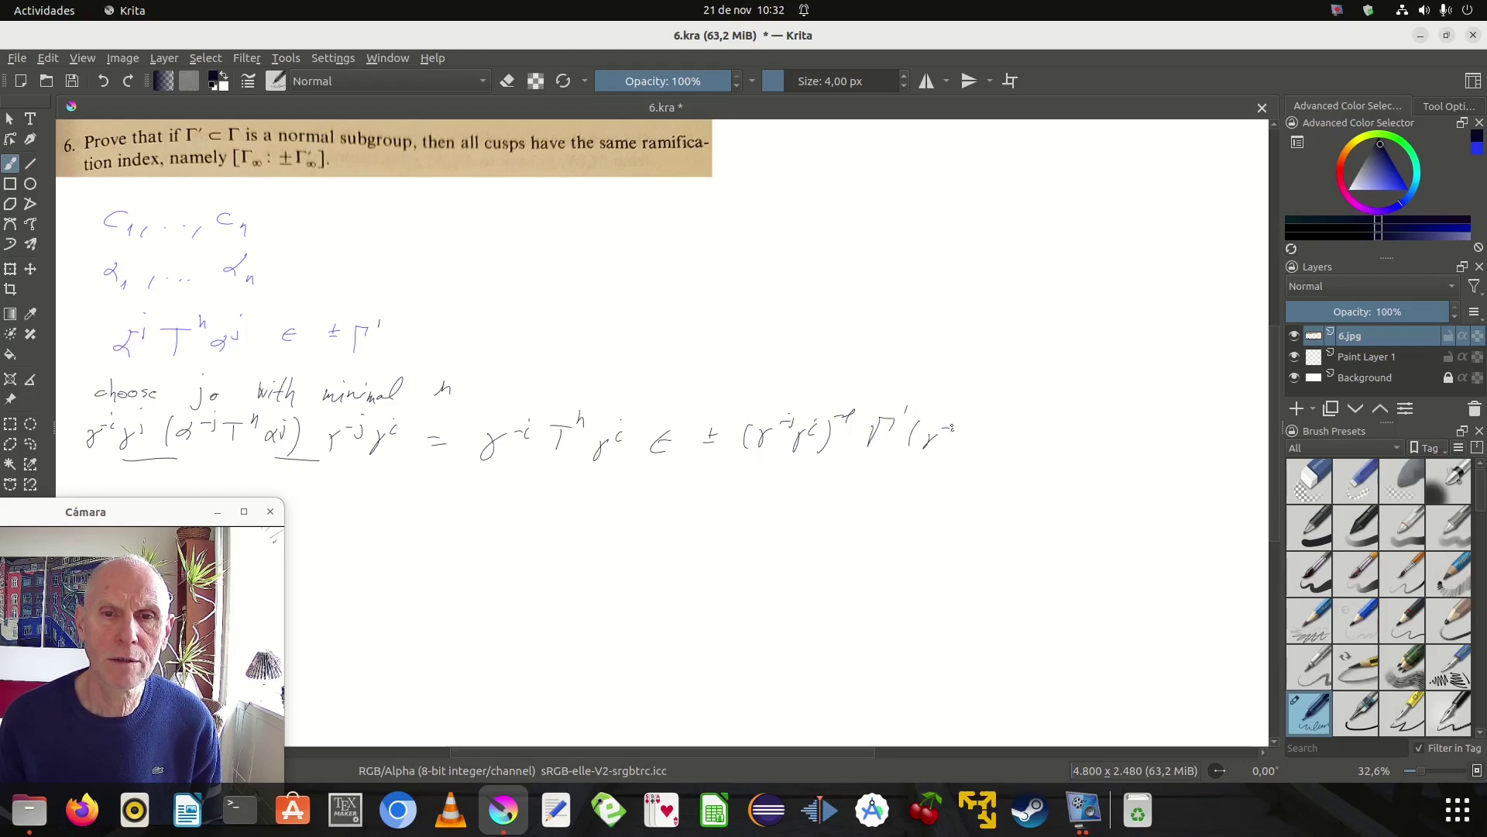
pyautogui.moveTo(952, 432)
pyautogui.mouseDown()
pyautogui.moveTo(988, 432)
pyautogui.moveTo(1000, 453)
pyautogui.moveTo(1105, 414)
pyautogui.mouseUp()
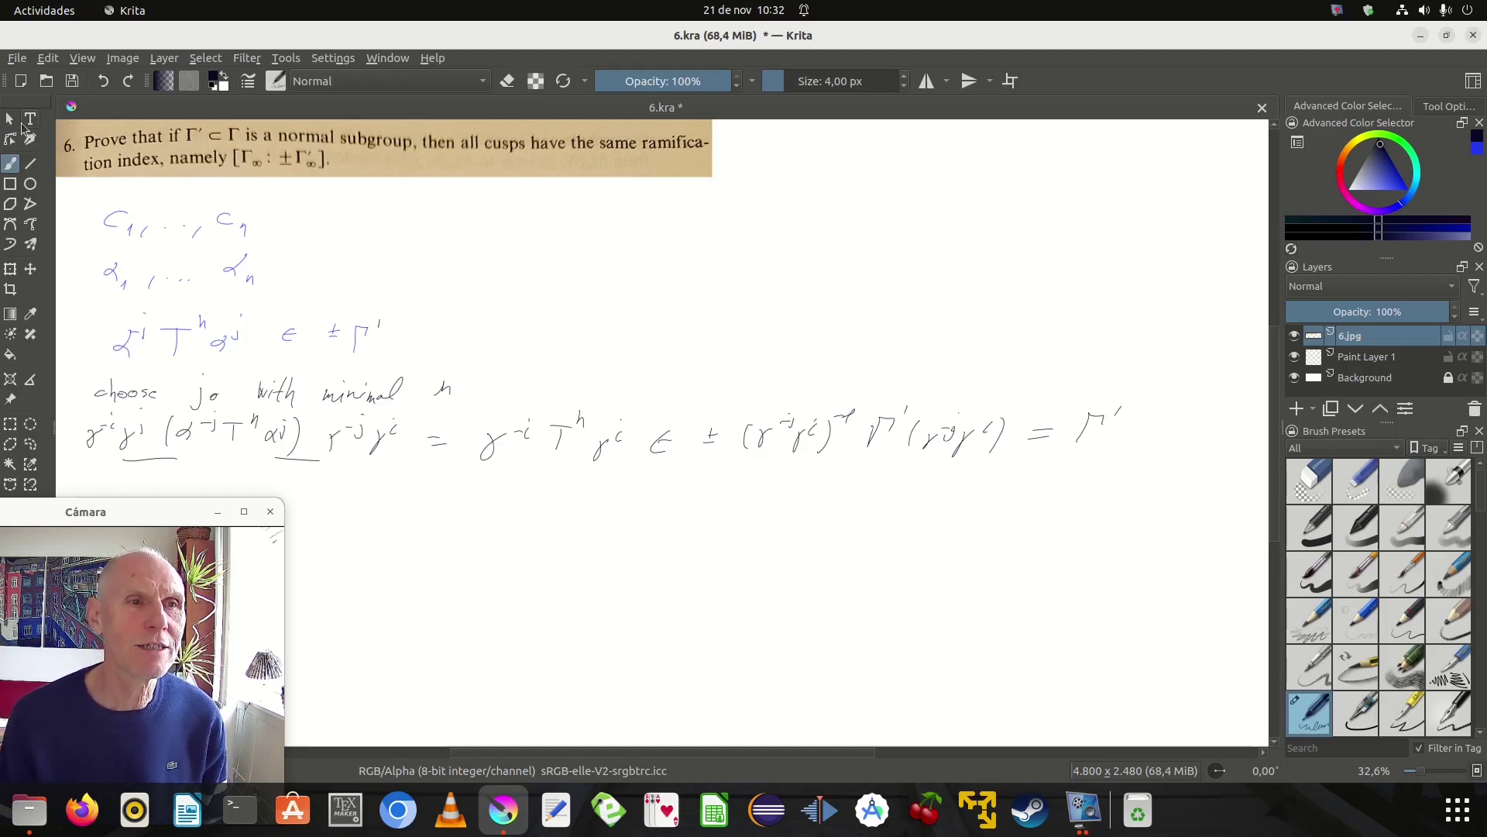
pyautogui.click(9, 118)
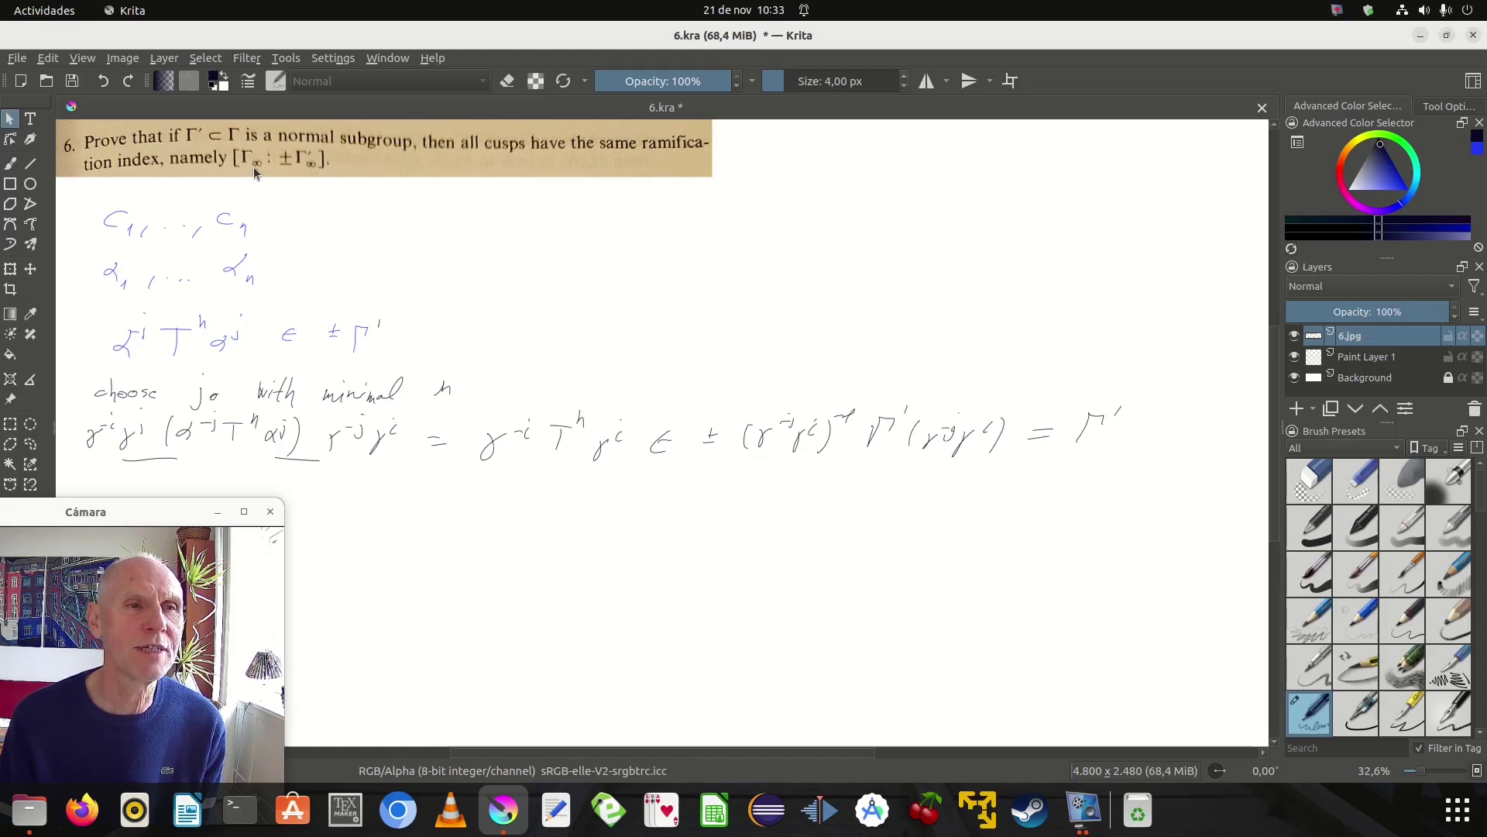
# Write Γ∞ = {T^n, n∈Z} with the freehand brush, then return to Select Shapes.
pyautogui.click(10, 164)
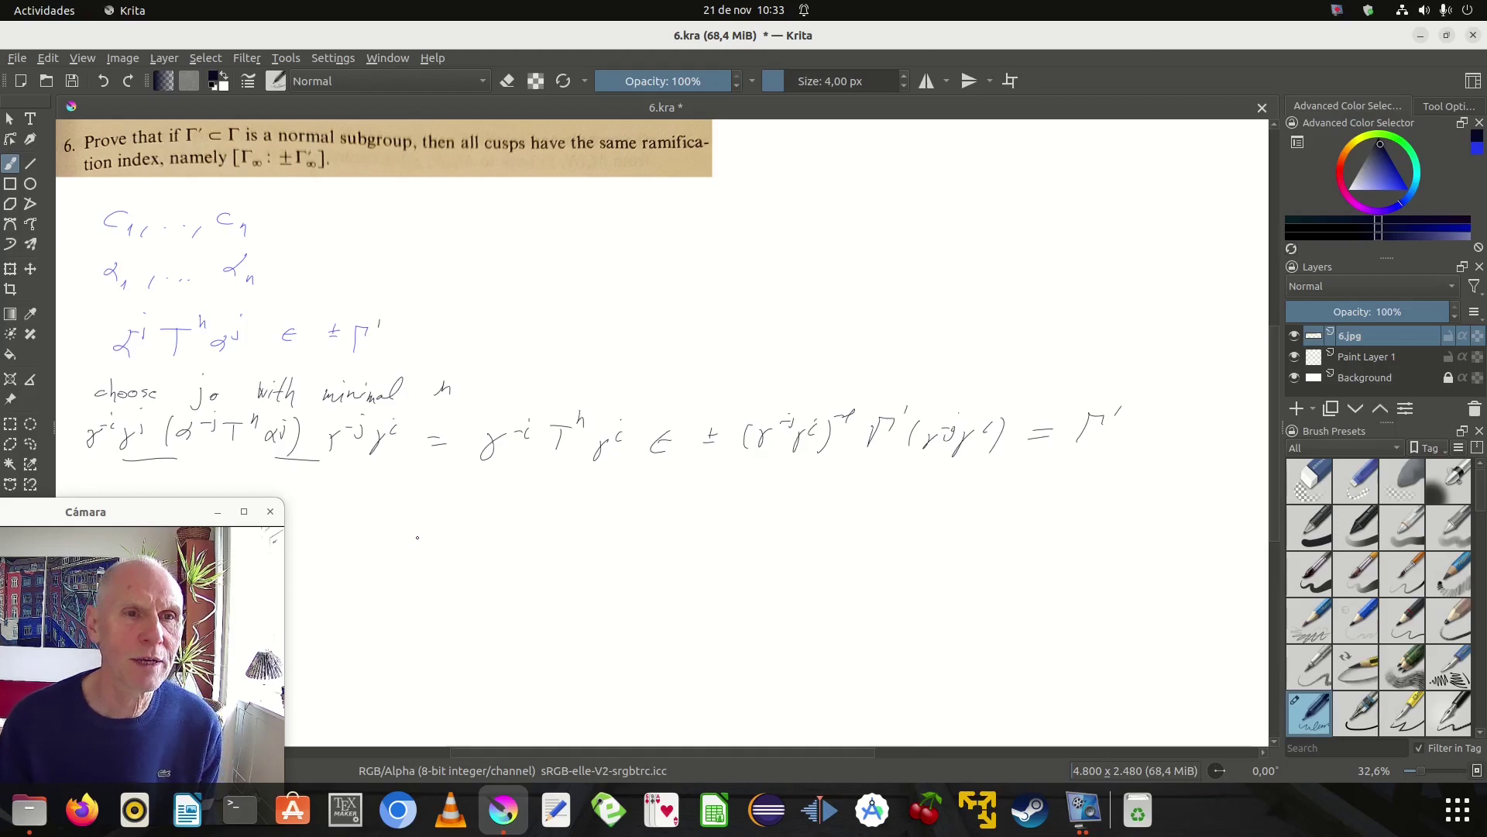
pyautogui.moveTo(421, 542)
pyautogui.mouseDown()
pyautogui.moveTo(435, 528)
pyautogui.moveTo(443, 548)
pyautogui.moveTo(540, 546)
pyautogui.moveTo(558, 526)
pyautogui.mouseUp()
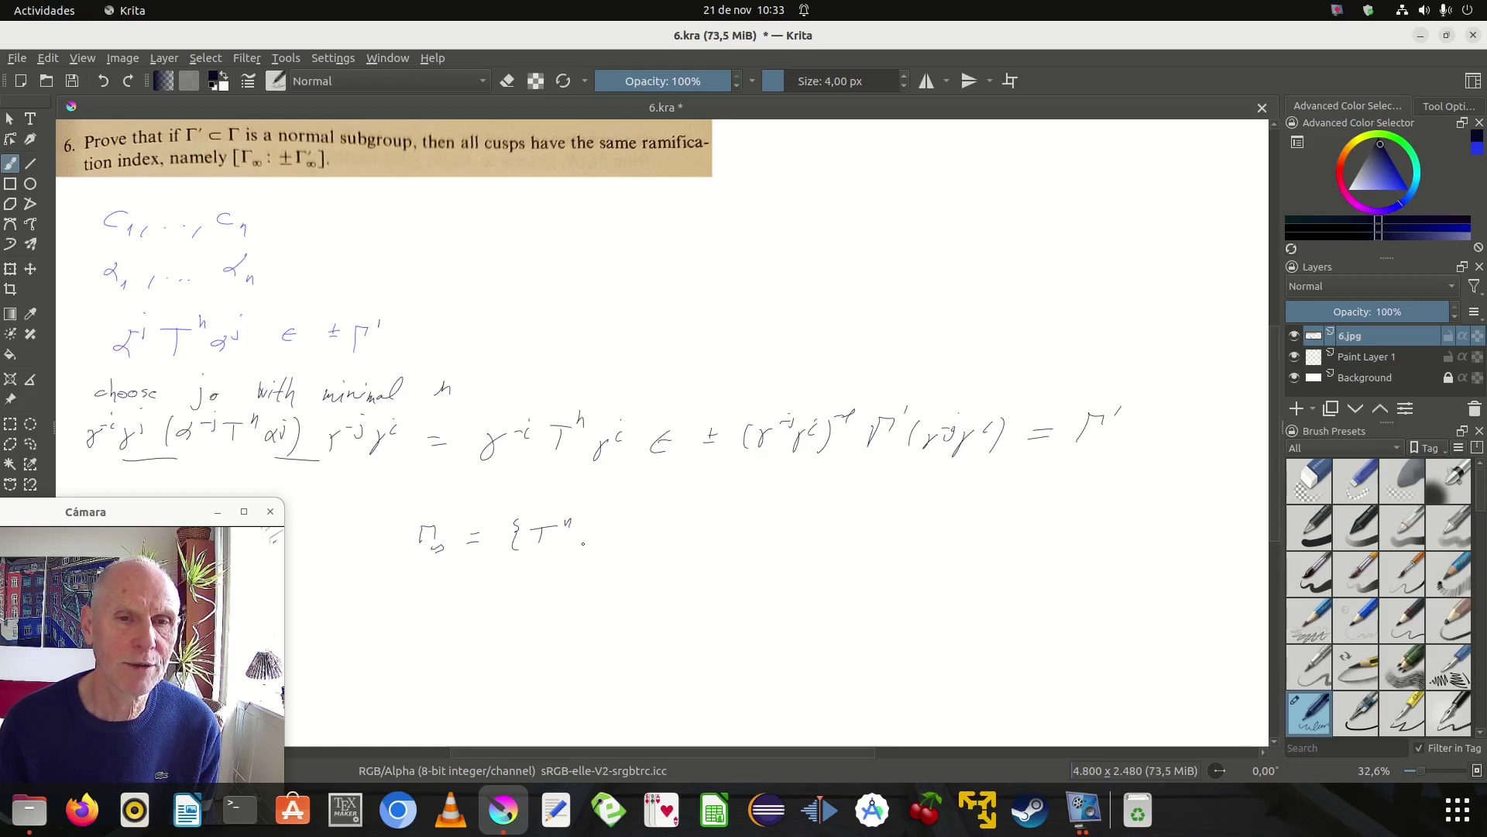
pyautogui.moveTo(604, 542); pyautogui.dragTo(687, 539)
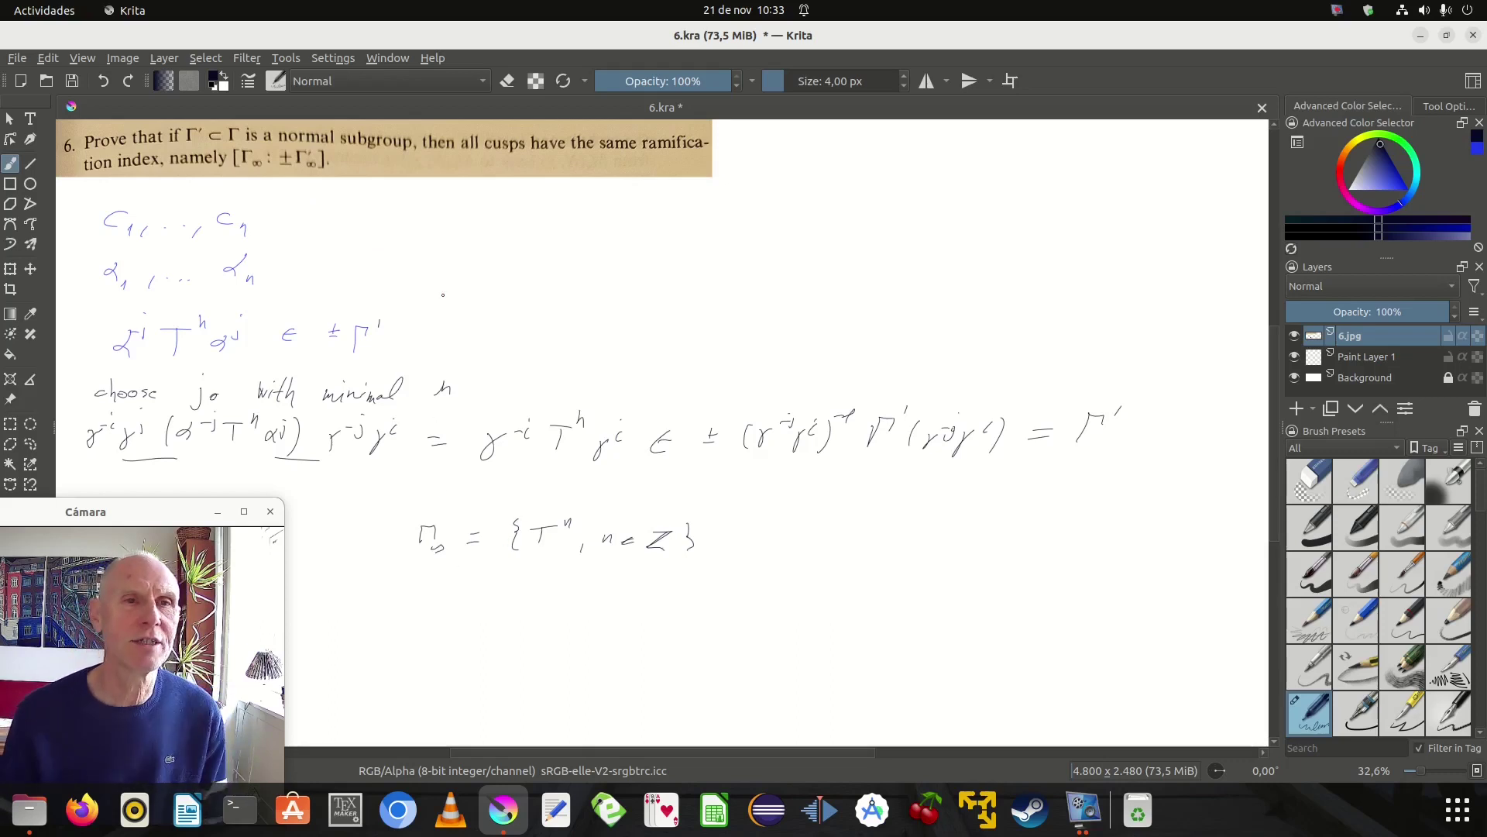
pyautogui.click(10, 120)
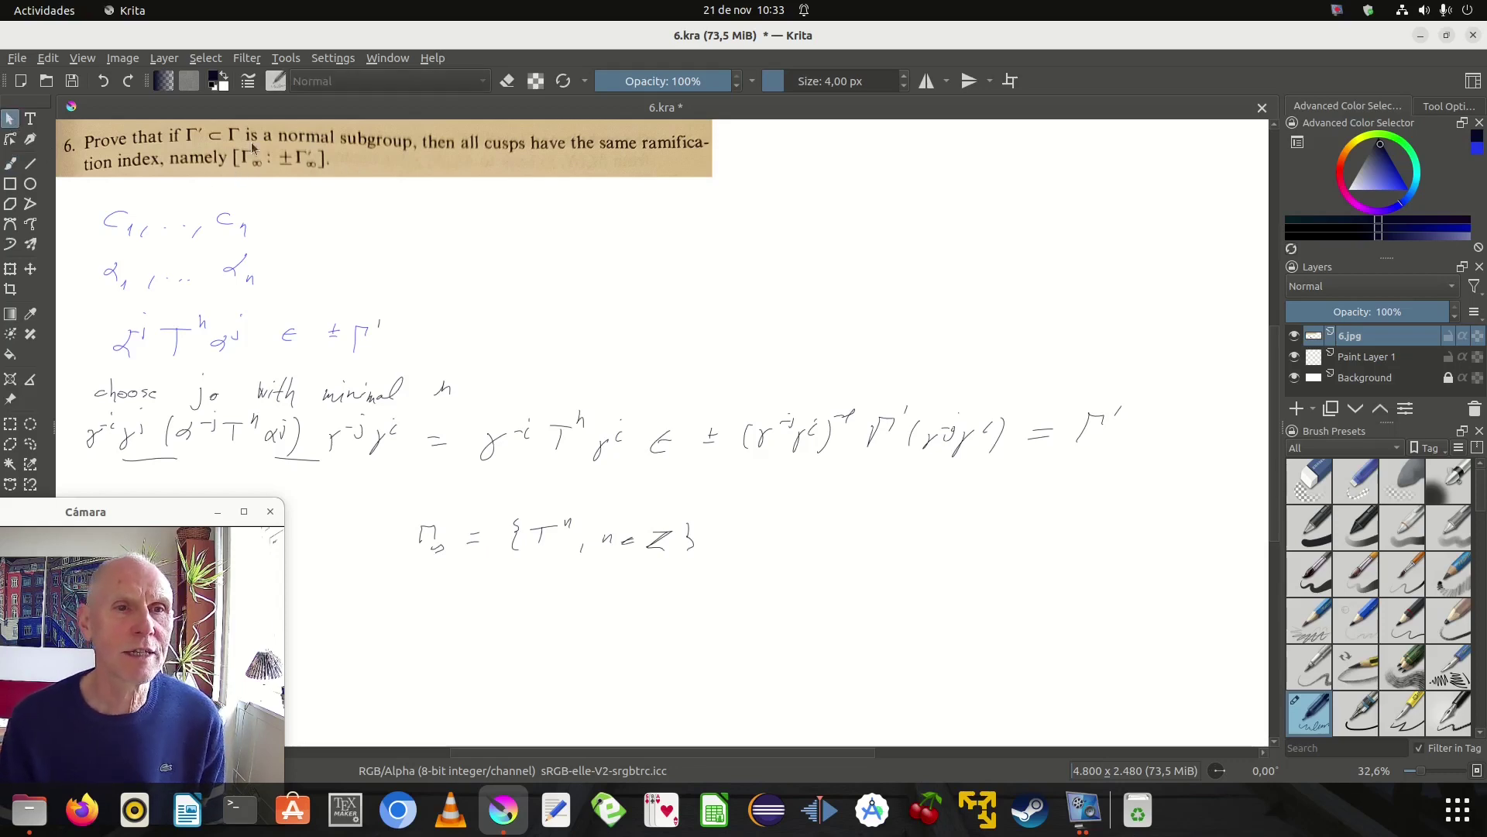